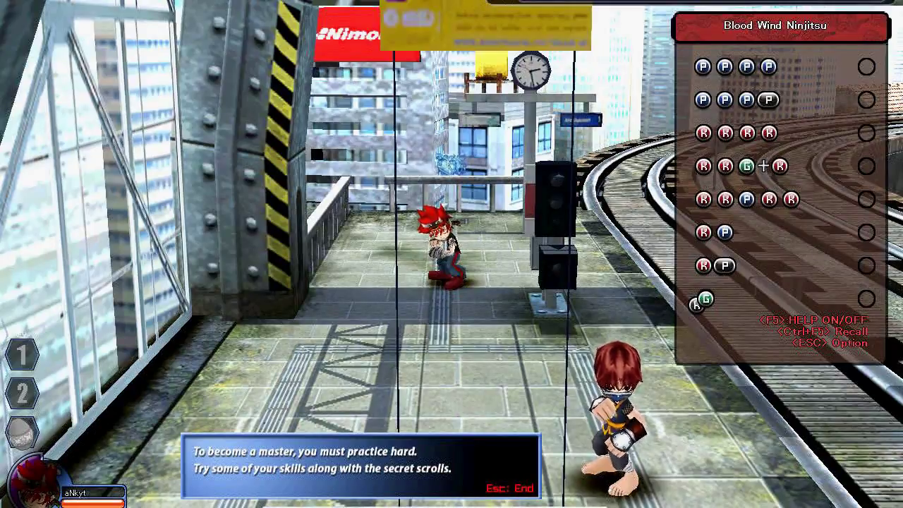
Position the fighter on the railway tracks with the masked opponent centred in view, and dismiss the practice message
{"action": "key", "text": "Right"}
{"action": "key", "text": "Down"}
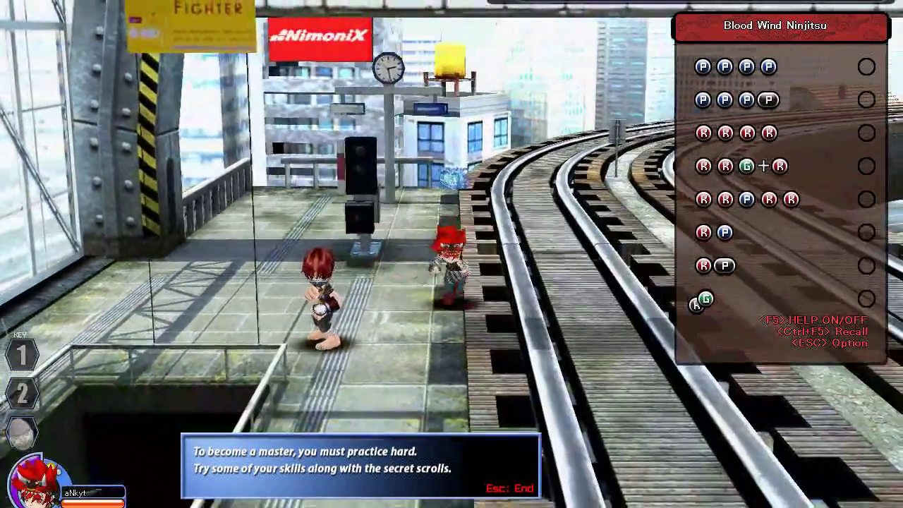
{"action": "key", "text": "Left"}
{"action": "key", "text": "Down"}
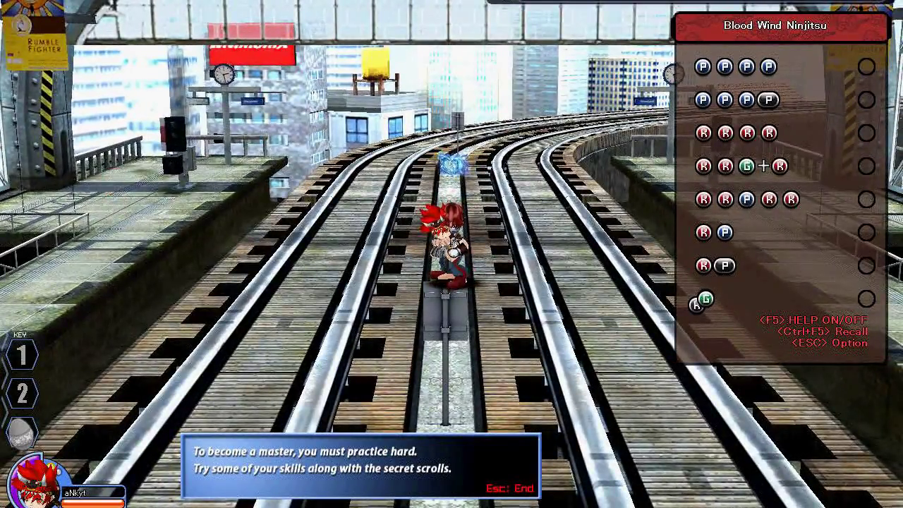
{"action": "key", "text": "Up"}
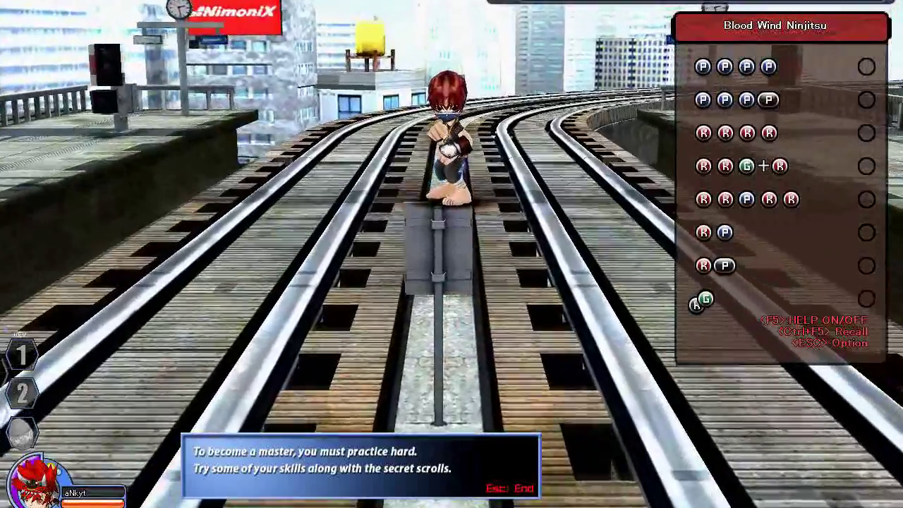
{"action": "key", "text": "Escape"}
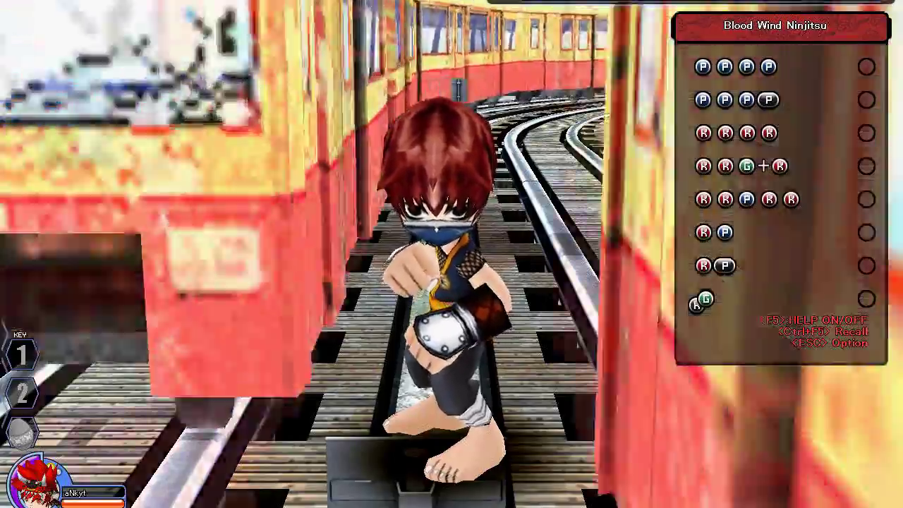
{"action": "key", "text": "F5"}
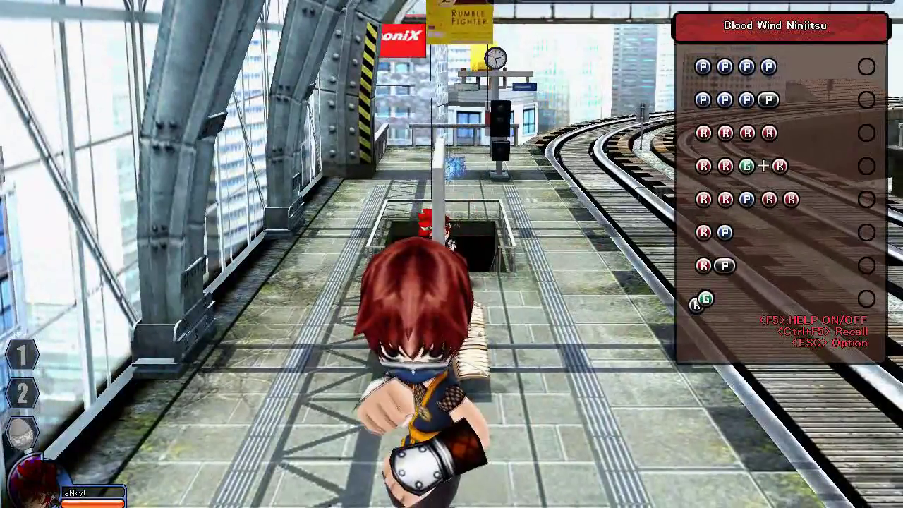
Submit the chat command /res twice on the station platform with the masked opponent in close view
{"action": "key", "text": "Return"}
{"action": "type", "text": "/res"}
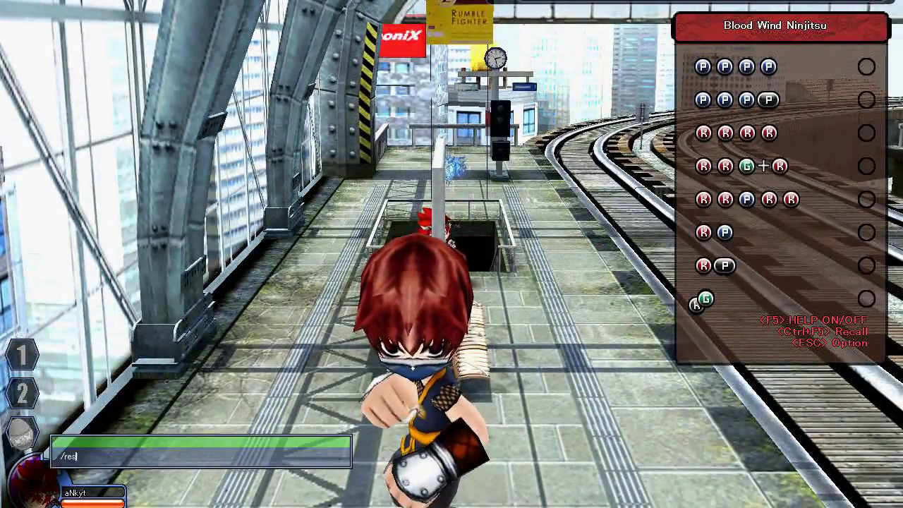
{"action": "key", "text": "Return"}
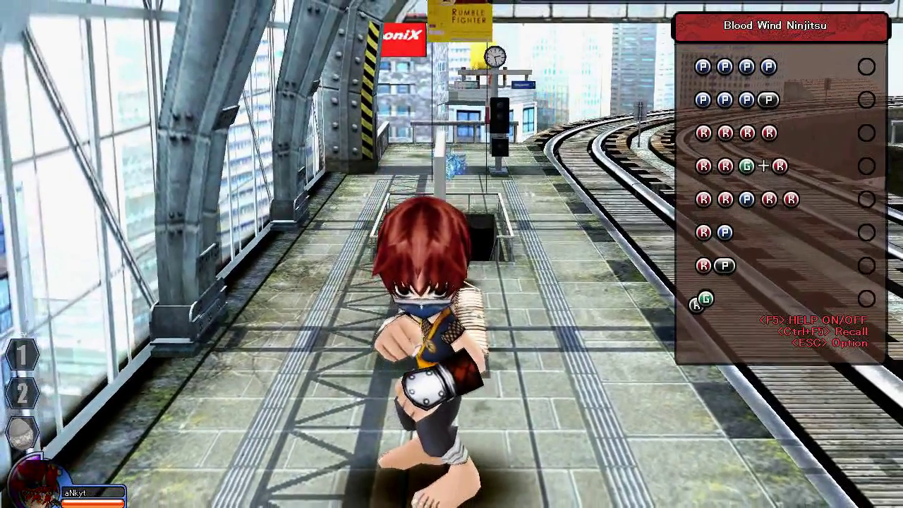
{"action": "key", "text": "Return"}
{"action": "type", "text": "/res"}
{"action": "key", "text": "Return"}
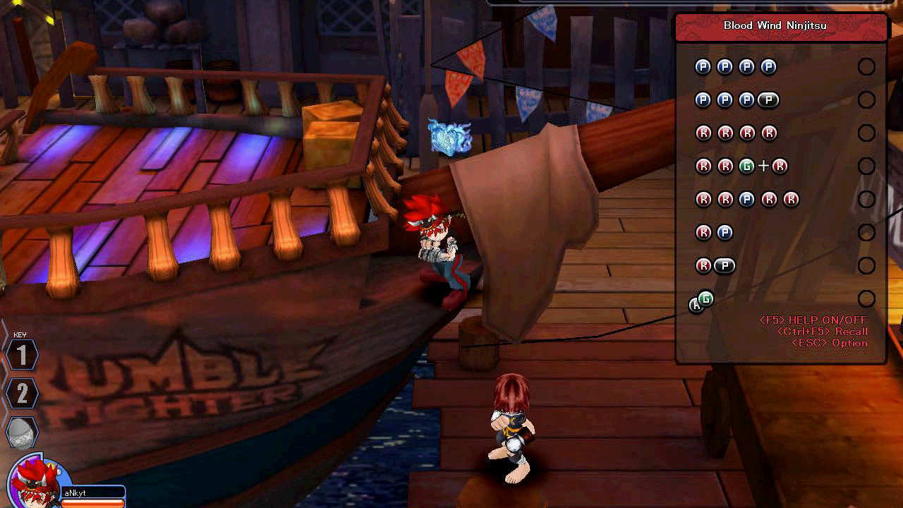
Recall the masked opponent onto the ship and reposition the fighter on the dock for a close-up view of the opponent
{"action": "key", "text": "ctrl+F5"}
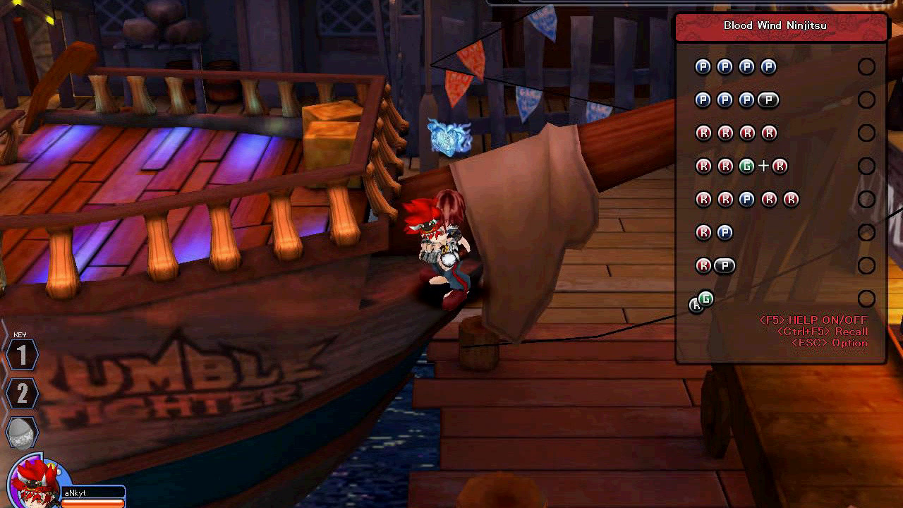
{"action": "key", "text": "Right"}
{"action": "key", "text": "Up"}
{"action": "key", "text": "Up"}
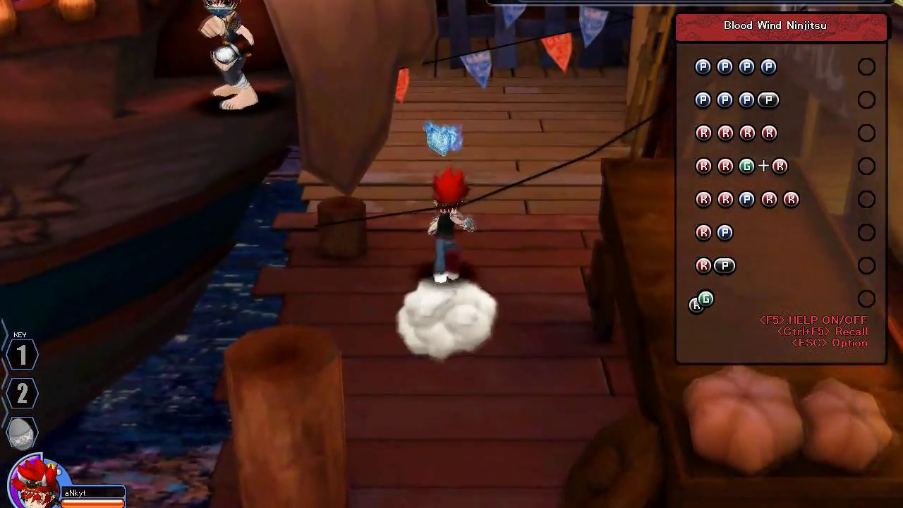
{"action": "key", "text": "Left"}
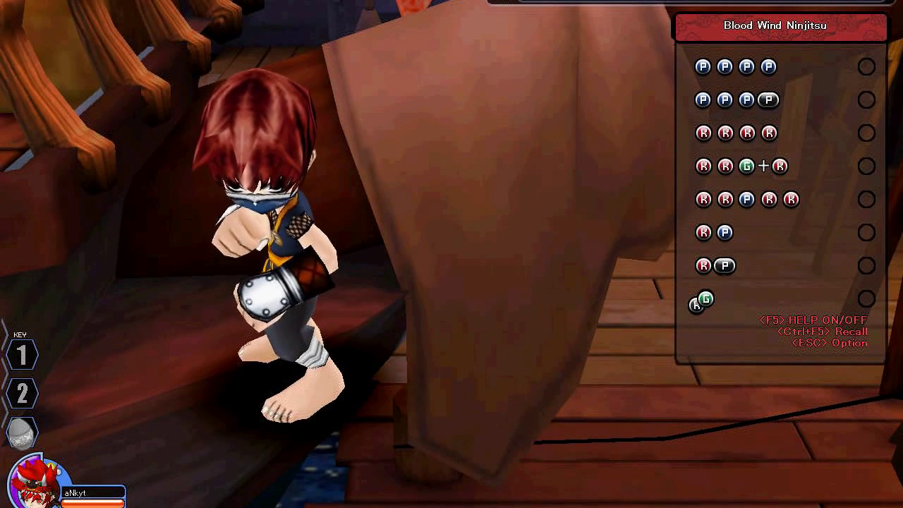
{"action": "key", "text": "F11"}
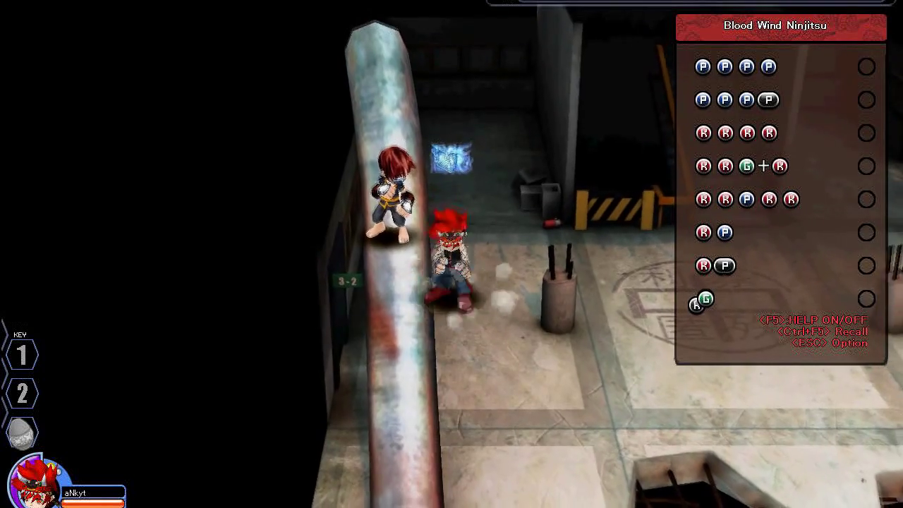
Move the fighter across the concrete floor beside the large pipe for a close-up view of the masked opponent
{"action": "key", "text": "Down"}
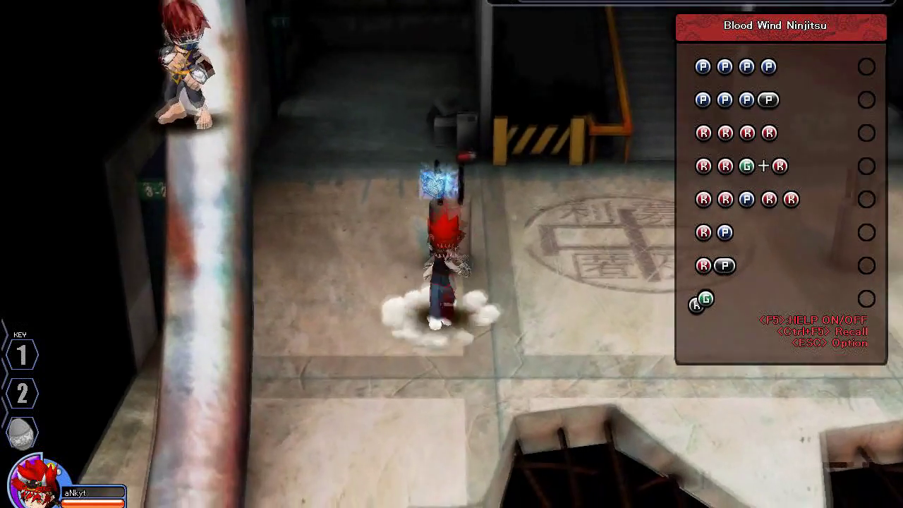
{"action": "key", "text": "Up"}
{"action": "key", "text": "Left"}
{"action": "key", "text": "Up"}
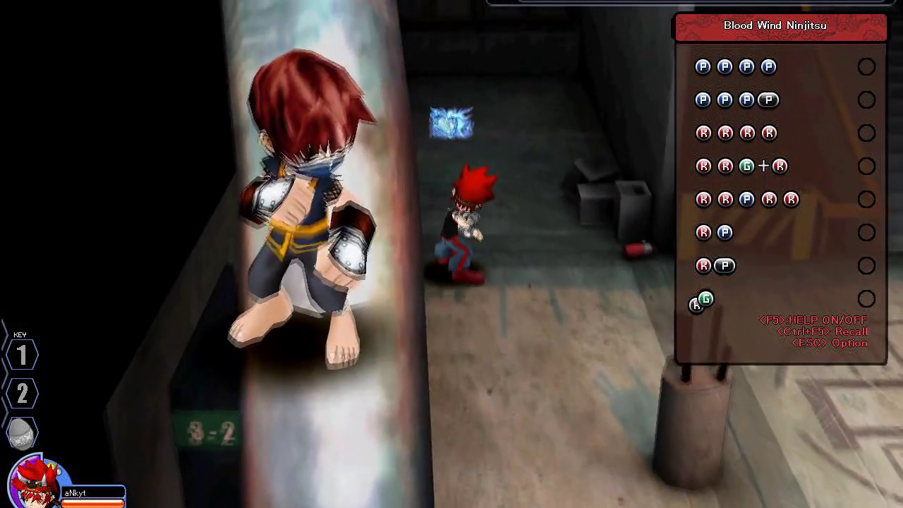
{"action": "key", "text": "Left"}
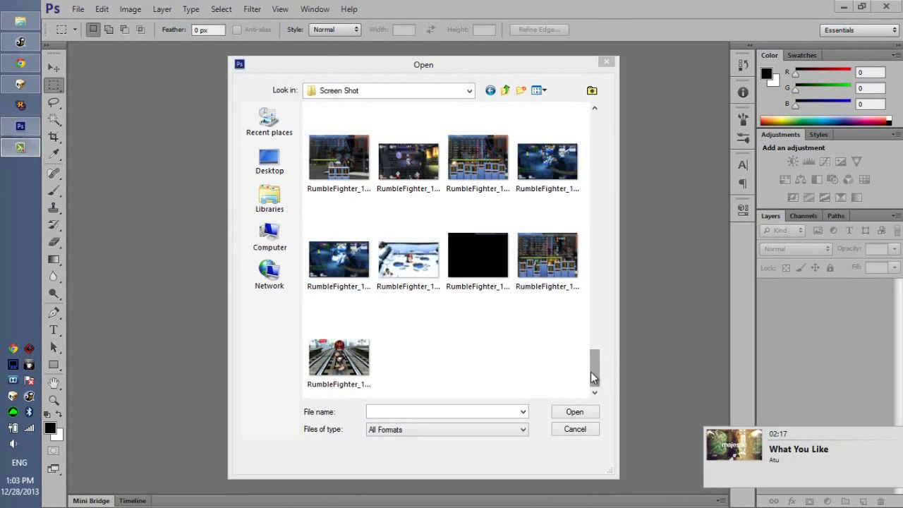
In Photoshop, open RumbleFighter_12282013-130136.jpg from the Screen Shot folder and convert its background into a regular layer named Layer 0
{"action": "mouse_move", "coordinate": [597, 383]}
{"action": "left_mouse_down"}
{"action": "mouse_move", "coordinate": [595, 374]}
{"action": "mouse_move", "coordinate": [595, 387]}
{"action": "left_mouse_up"}
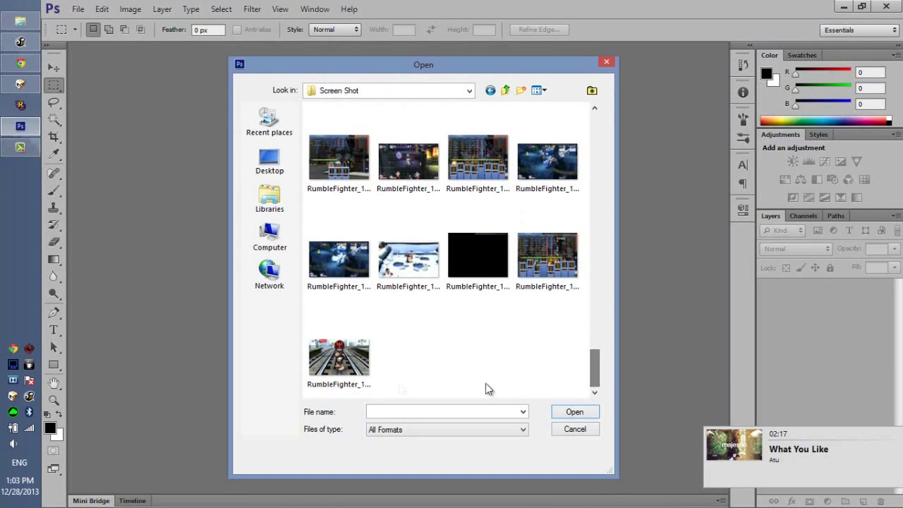
{"action": "double_click", "coordinate": [346, 359]}
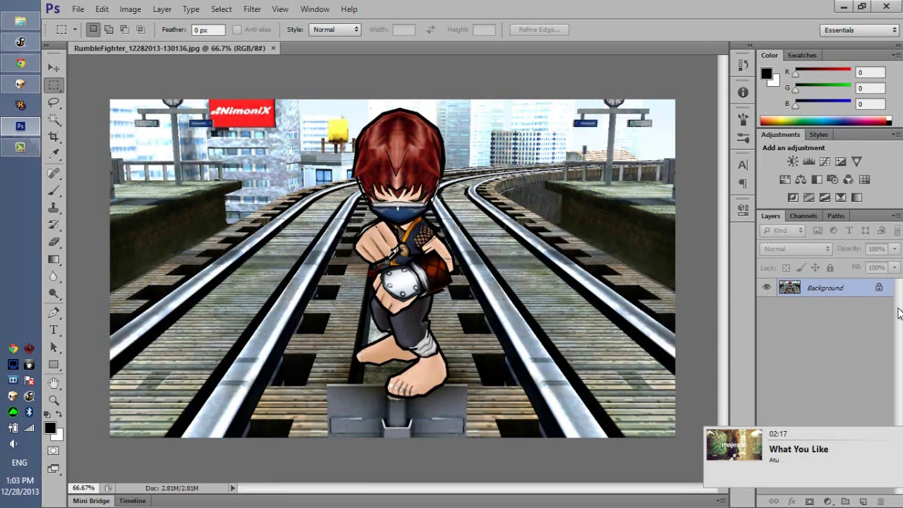
{"action": "mouse_move", "coordinate": [898, 435]}
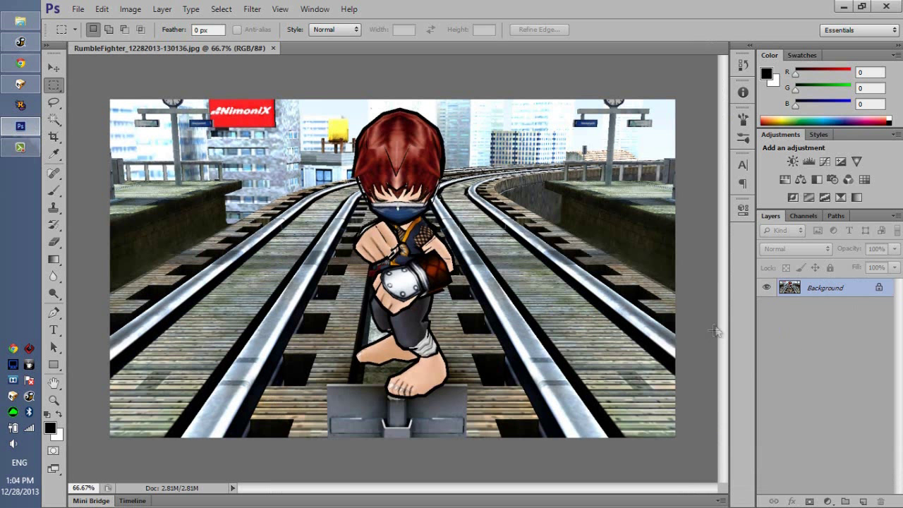
{"action": "double_click", "coordinate": [854, 288]}
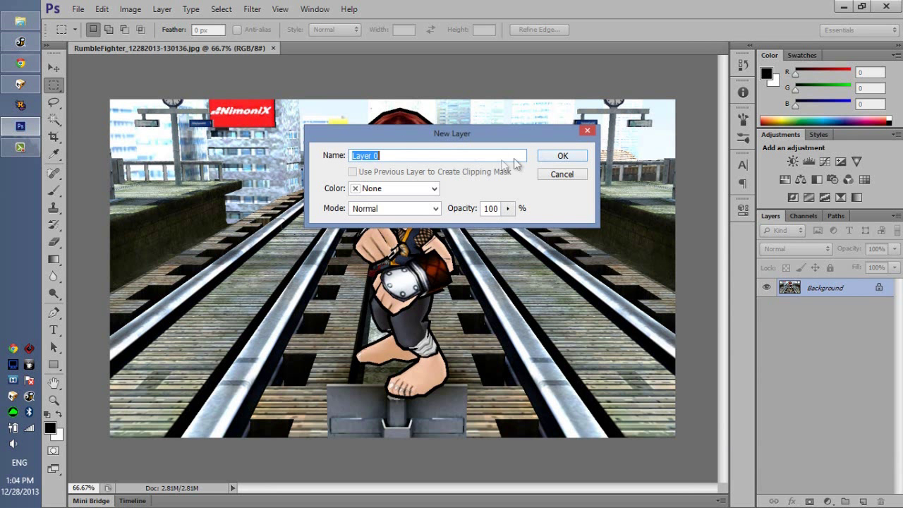
{"action": "left_click", "coordinate": [561, 158]}
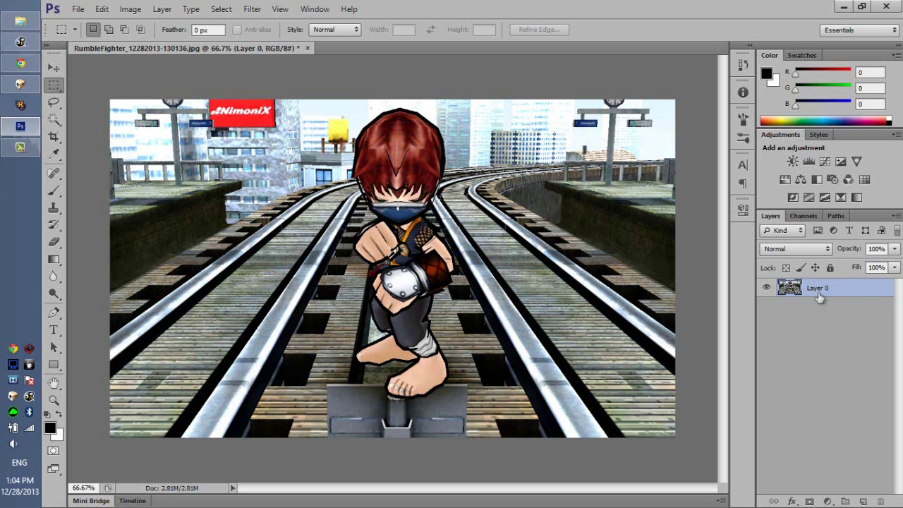
Activate the Pen tool in Path mode for tracing the character's outline
{"action": "left_click", "coordinate": [53, 314]}
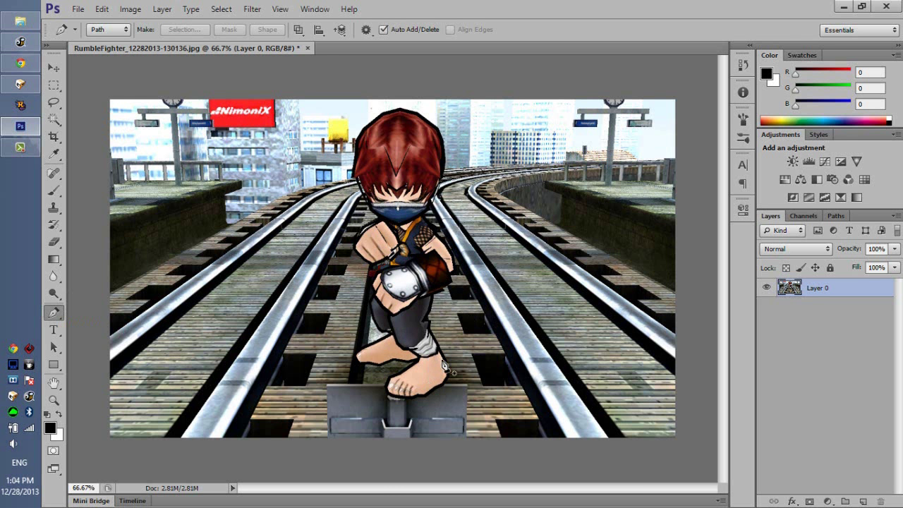
{"action": "scroll", "coordinate": [421, 378], "scroll_direction": "up", "scroll_amount": 2}
{"action": "scroll", "coordinate": [421, 377], "scroll_direction": "up", "scroll_amount": 2}
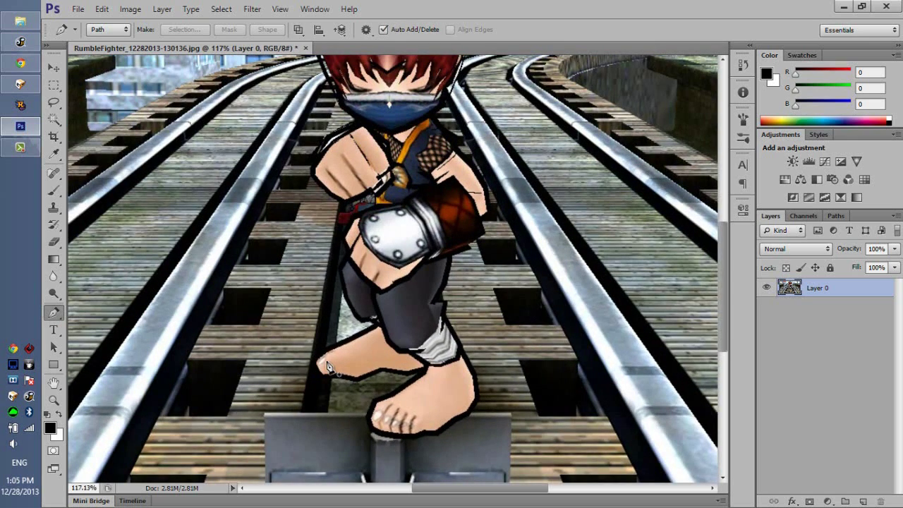
{"action": "scroll", "coordinate": [384, 423], "scroll_direction": "down", "scroll_amount": 2}
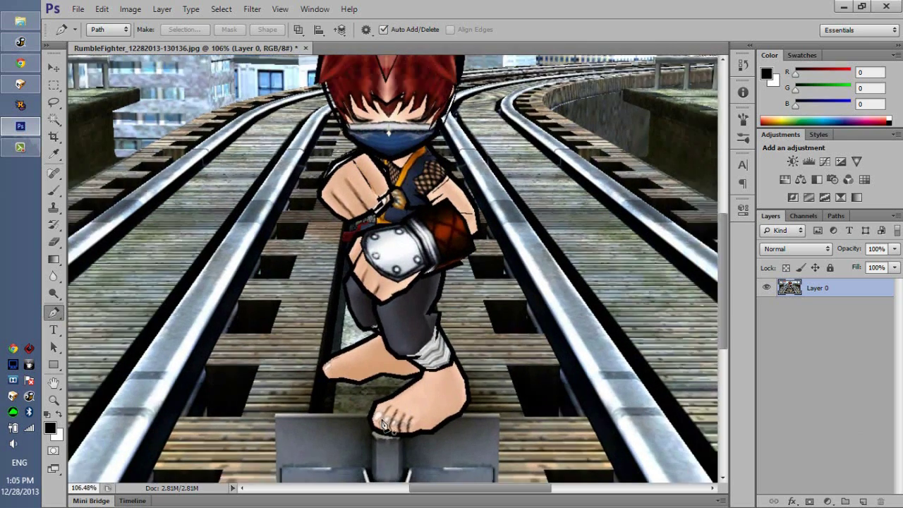
{"action": "scroll", "coordinate": [459, 423], "scroll_direction": "up", "scroll_amount": 2}
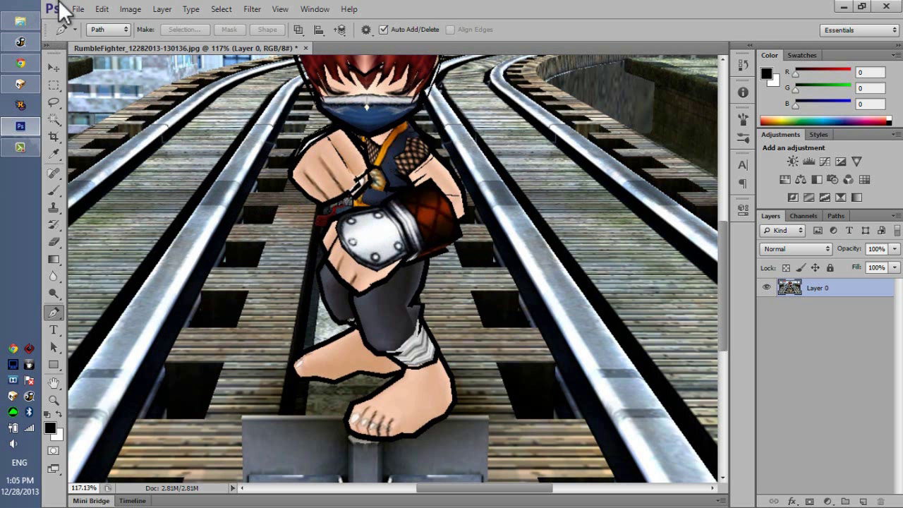
Look at the General preferences
{"action": "left_click", "coordinate": [102, 9]}
{"action": "mouse_move", "coordinate": [177, 437]}
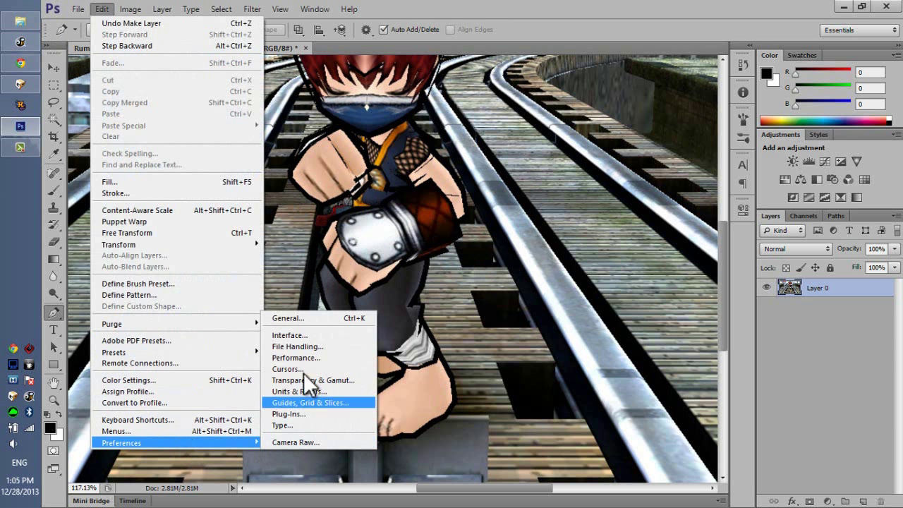
{"action": "left_click", "coordinate": [304, 321]}
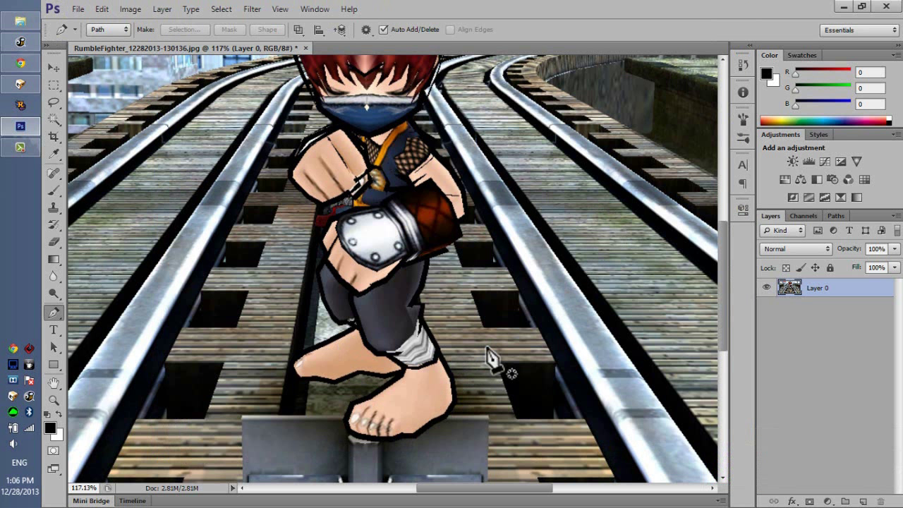
Start a Pen path on the outer edge of the black outline, under the heel of the character's front foot
{"action": "key", "text": "ctrl+equal"}
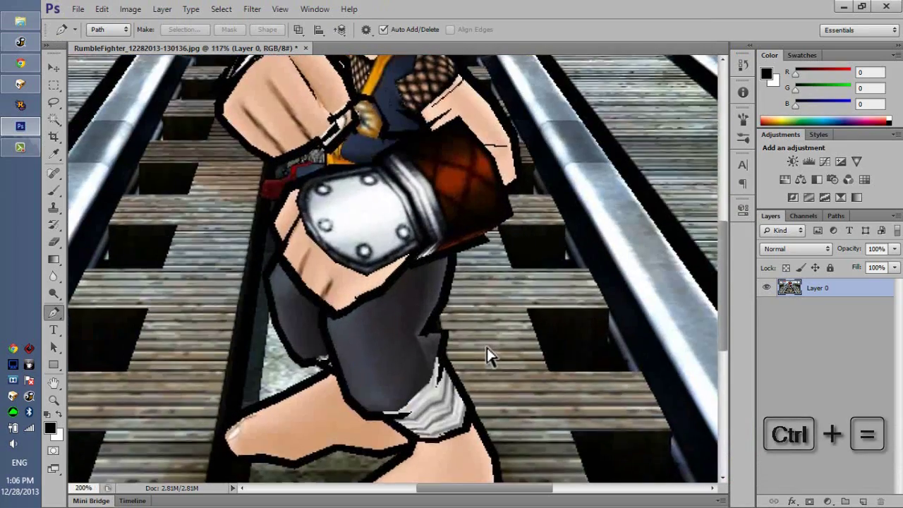
{"action": "key", "text": "ctrl+minus"}
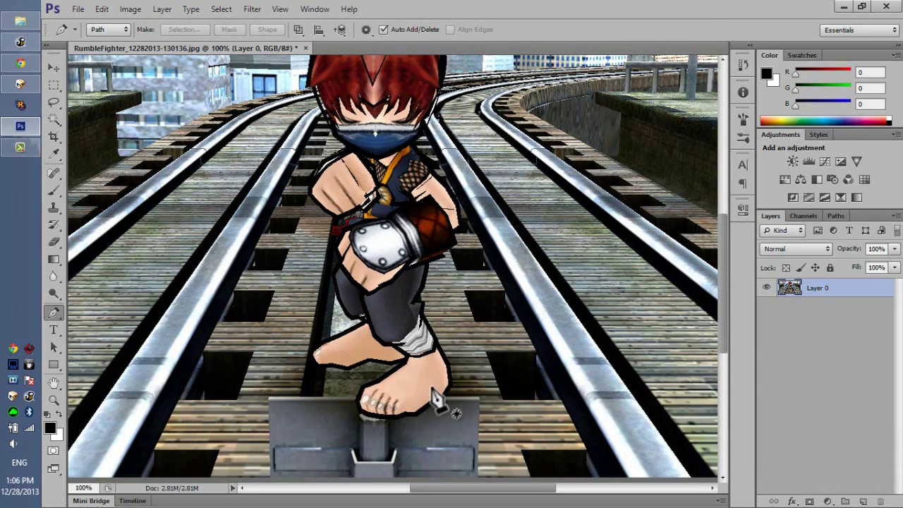
{"action": "scroll", "coordinate": [436, 392], "scroll_direction": "up", "scroll_amount": 5}
{"action": "scroll", "coordinate": [439, 391], "scroll_direction": "down", "scroll_amount": 2}
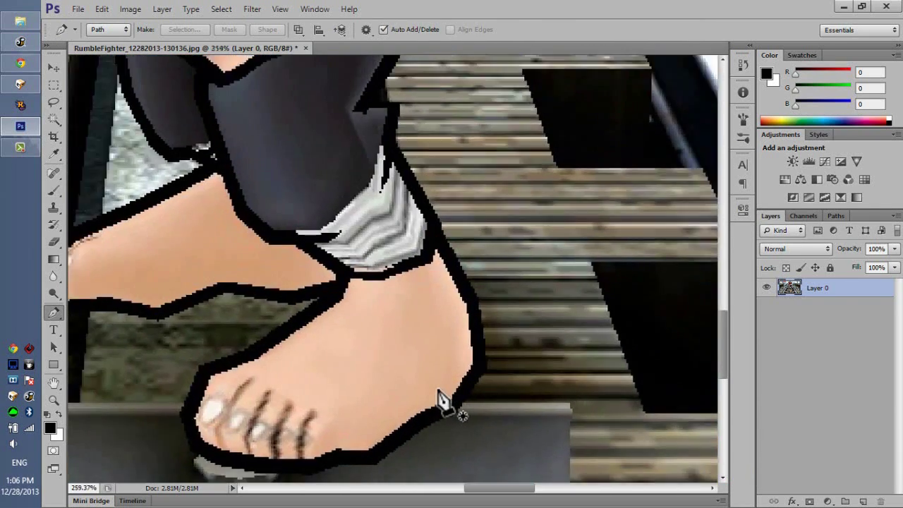
{"action": "scroll", "coordinate": [438, 399], "scroll_direction": "down", "scroll_amount": 1}
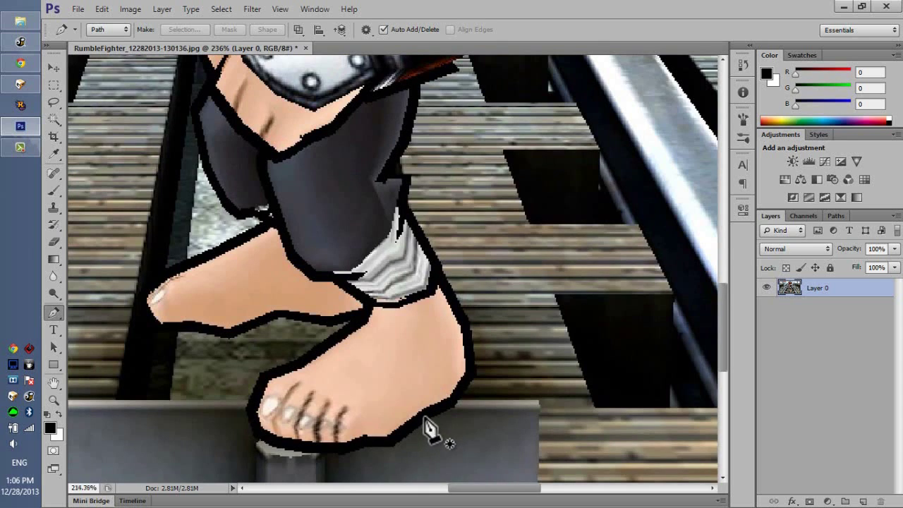
{"action": "scroll", "coordinate": [428, 423], "scroll_direction": "down", "scroll_amount": 5}
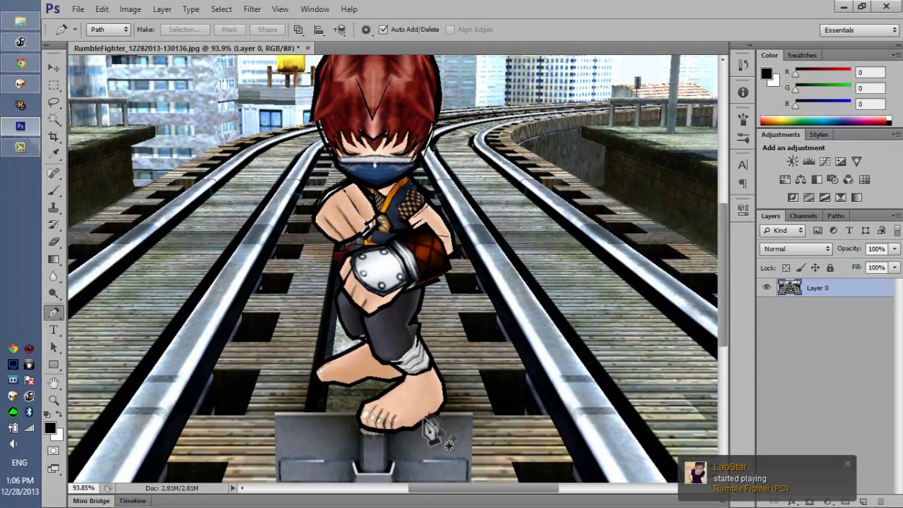
{"action": "scroll", "coordinate": [428, 427], "scroll_direction": "up", "scroll_amount": 7}
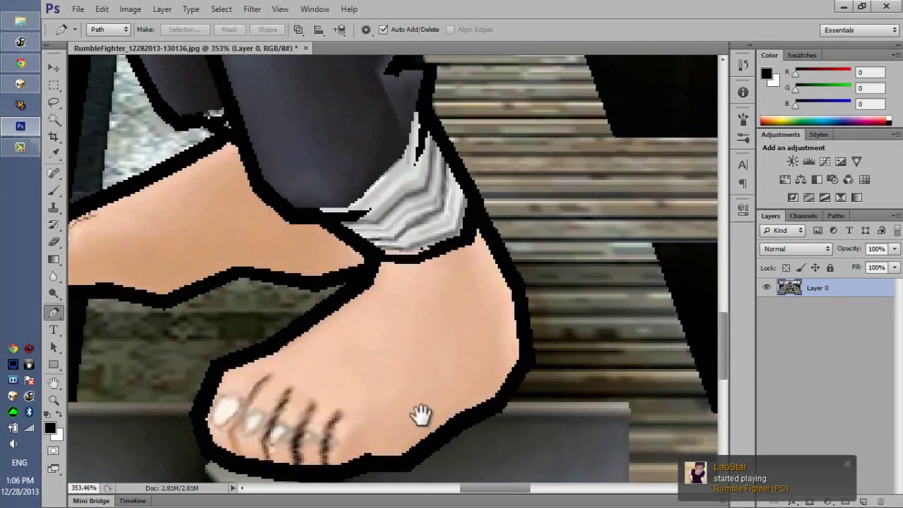
{"action": "left_click_drag", "start_coordinate": [420, 415], "coordinate": [464, 313]}
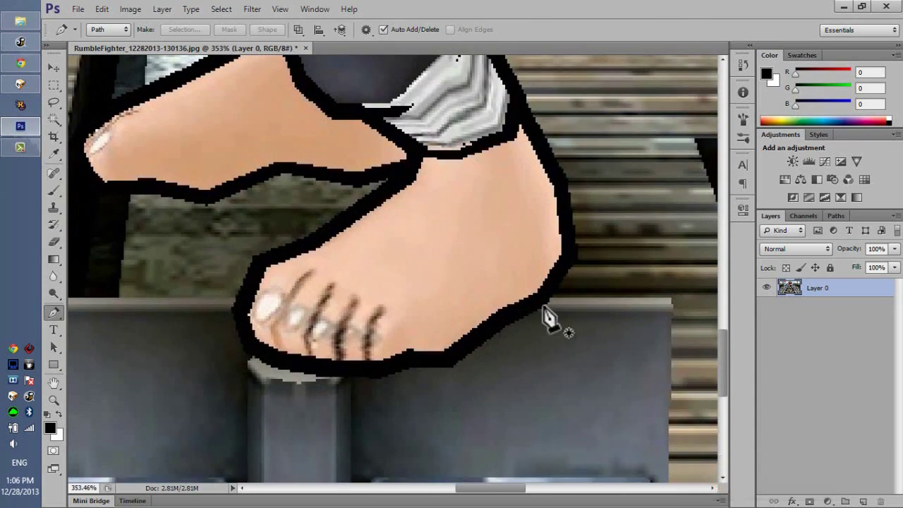
{"action": "left_click", "coordinate": [543, 308]}
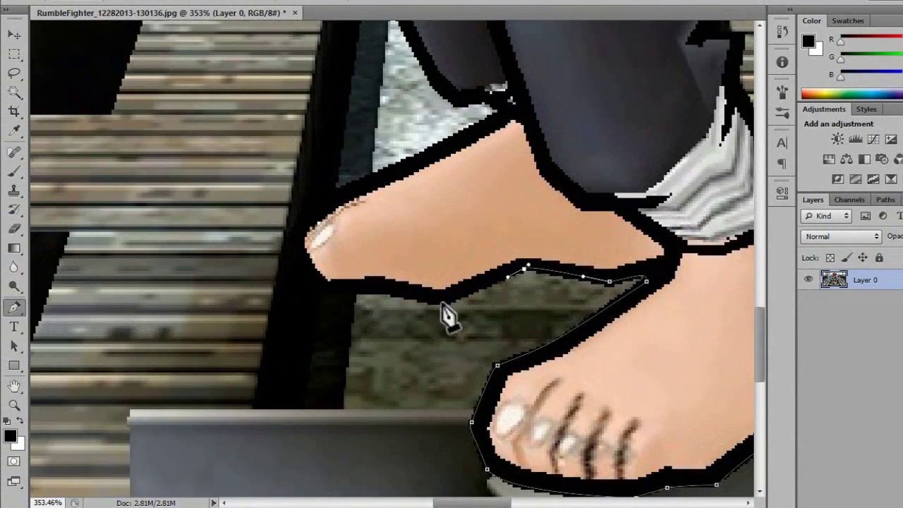
Continue the path around the back foot, along the sole, around the toes and up over the instep
{"action": "left_click", "coordinate": [443, 303]}
{"action": "left_click", "coordinate": [367, 290]}
{"action": "left_click", "coordinate": [343, 290]}
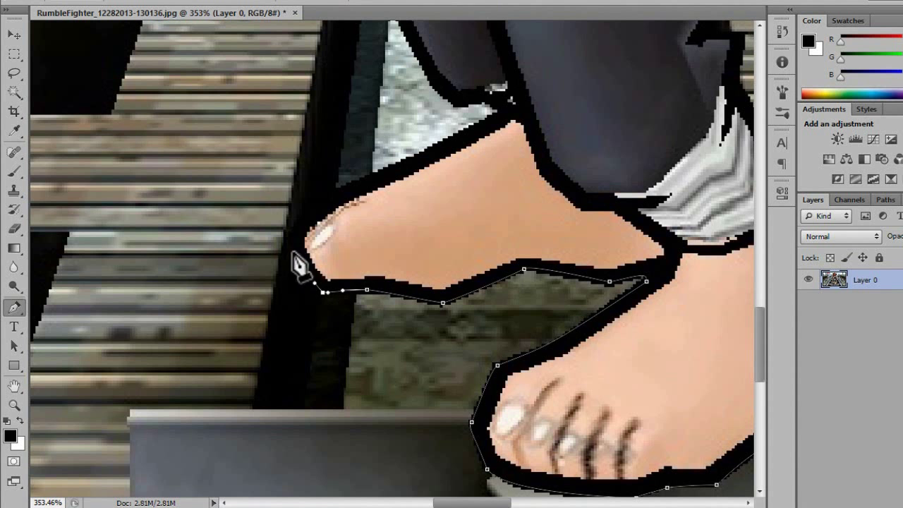
{"action": "left_click_drag", "start_coordinate": [307, 209], "coordinate": [311, 210]}
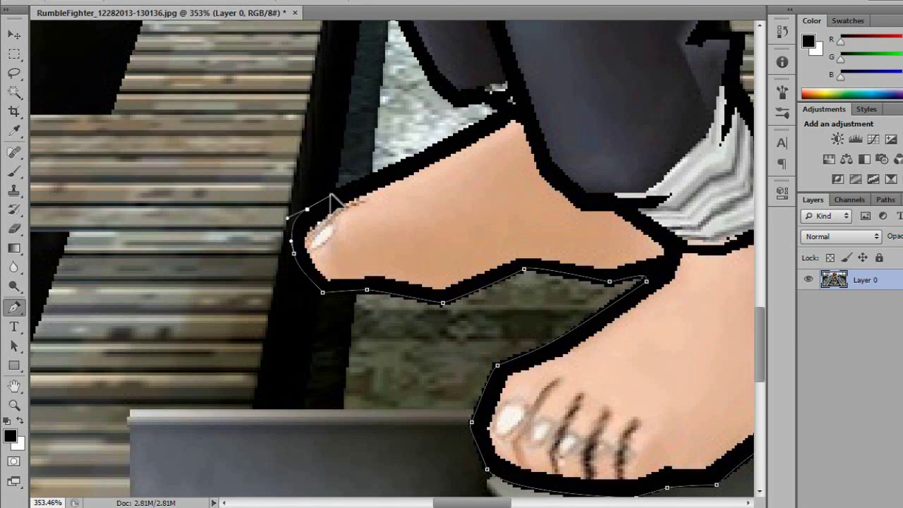
{"action": "left_click_drag", "start_coordinate": [431, 147], "coordinate": [455, 135]}
Trace the outer edge of the back leg's dark trousers, from the ankle up to the lowered hand
{"action": "left_click_drag", "start_coordinate": [518, 128], "coordinate": [488, 243]}
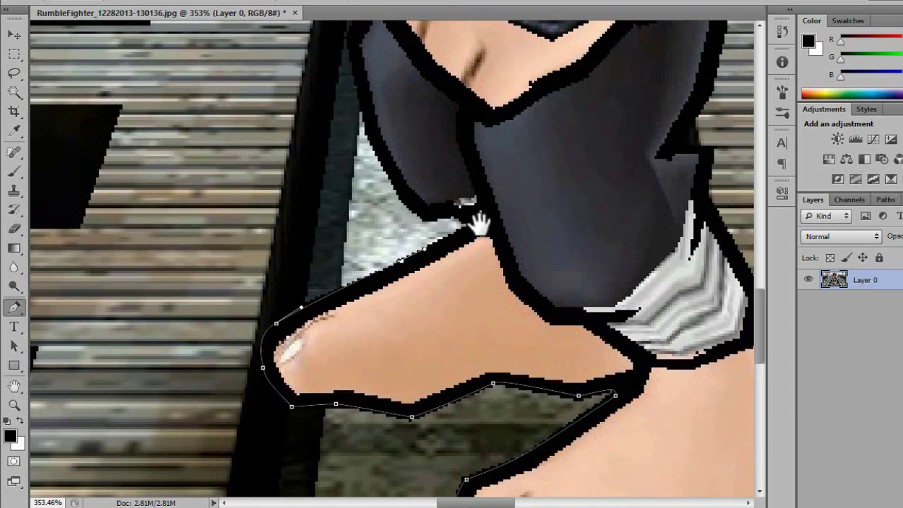
{"action": "left_click_drag", "start_coordinate": [516, 178], "coordinate": [407, 147]}
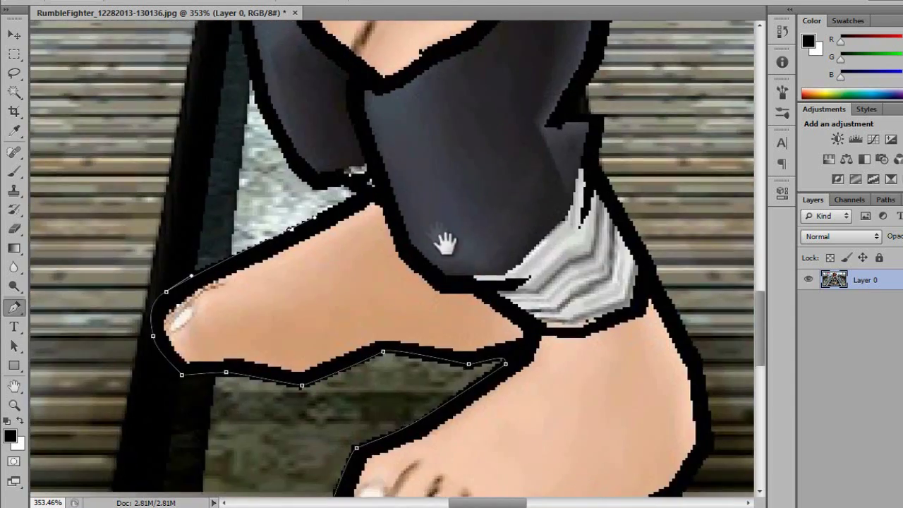
{"action": "left_click_drag", "start_coordinate": [444, 244], "coordinate": [748, 282]}
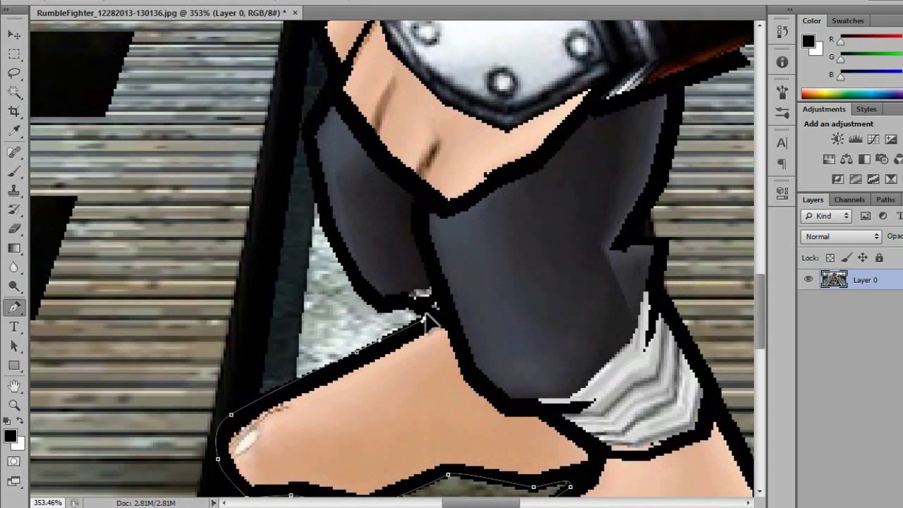
{"action": "left_click_drag", "start_coordinate": [380, 314], "coordinate": [348, 327]}
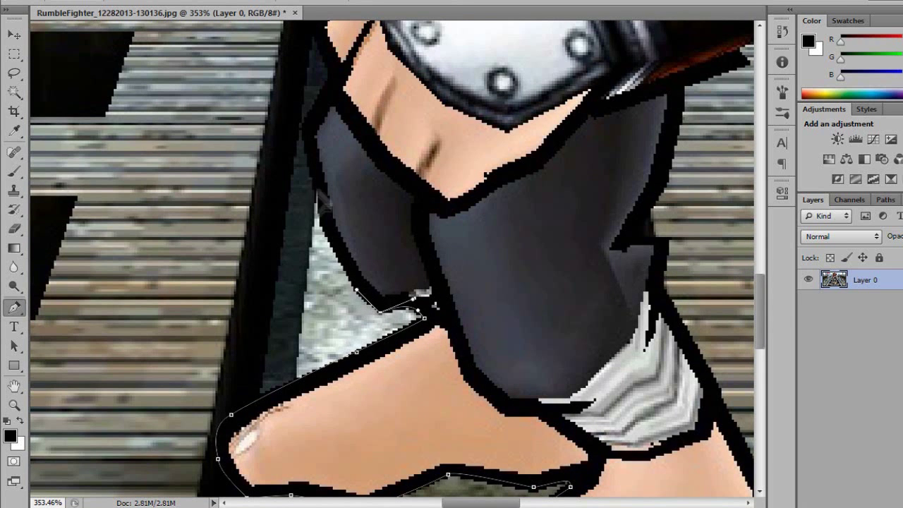
{"action": "left_click_drag", "start_coordinate": [320, 202], "coordinate": [372, 300]}
{"action": "left_click", "coordinate": [363, 271]}
{"action": "left_click_drag", "start_coordinate": [381, 239], "coordinate": [474, 307]}
Extend the path around the lowered hand and across the gap to the underside of the raised fist
{"action": "left_click_drag", "start_coordinate": [425, 274], "coordinate": [432, 264]}
{"action": "left_click_drag", "start_coordinate": [466, 199], "coordinate": [477, 198]}
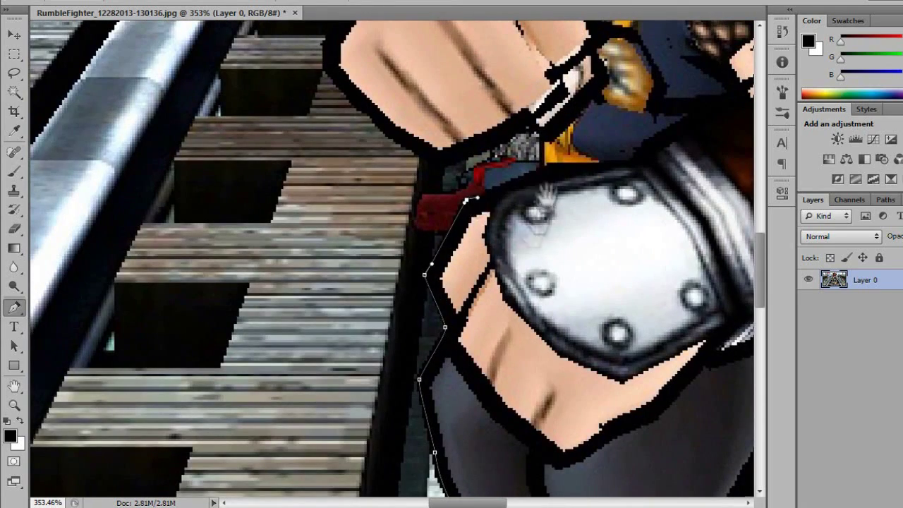
{"action": "left_click_drag", "start_coordinate": [546, 198], "coordinate": [522, 325]}
{"action": "left_click", "coordinate": [516, 295]}
{"action": "left_click", "coordinate": [517, 259]}
Trace the outer black outline of the raised fist up to where it meets the chin, undoing the misplaced curve
{"action": "left_click_drag", "start_coordinate": [503, 259], "coordinate": [478, 269]}
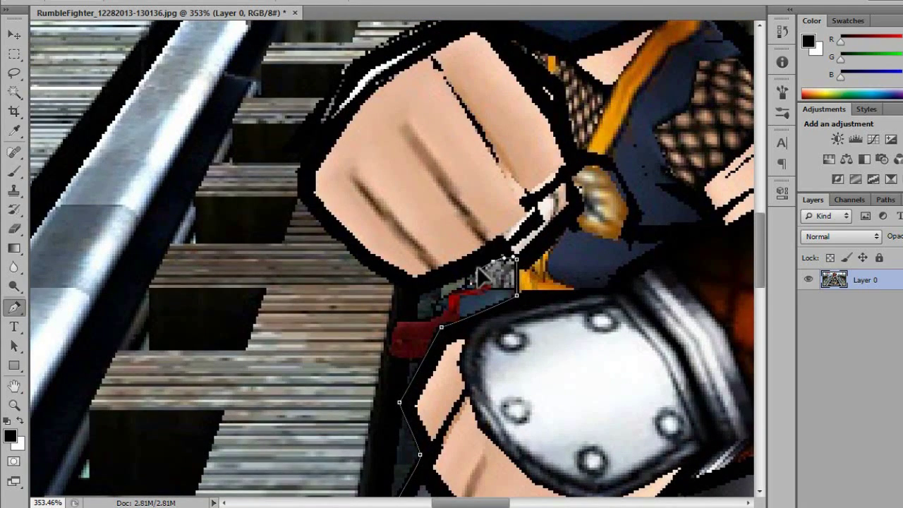
{"action": "left_click_drag", "start_coordinate": [412, 293], "coordinate": [475, 345]}
{"action": "left_click_drag", "start_coordinate": [390, 271], "coordinate": [347, 219]}
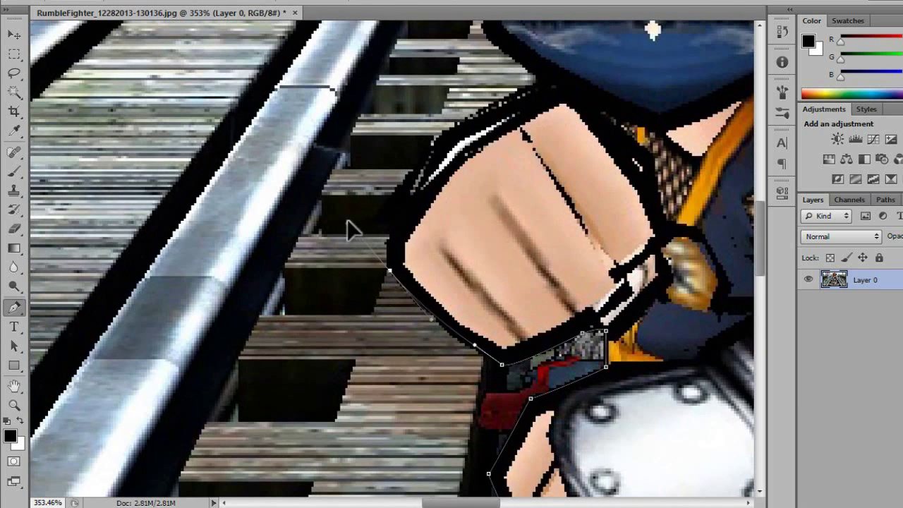
{"action": "key", "text": "ctrl+z"}
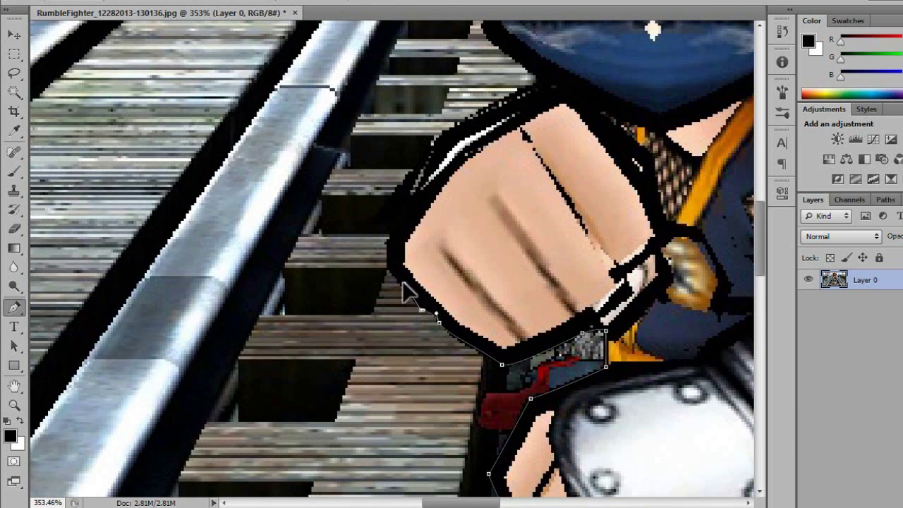
{"action": "left_click_drag", "start_coordinate": [390, 245], "coordinate": [396, 225]}
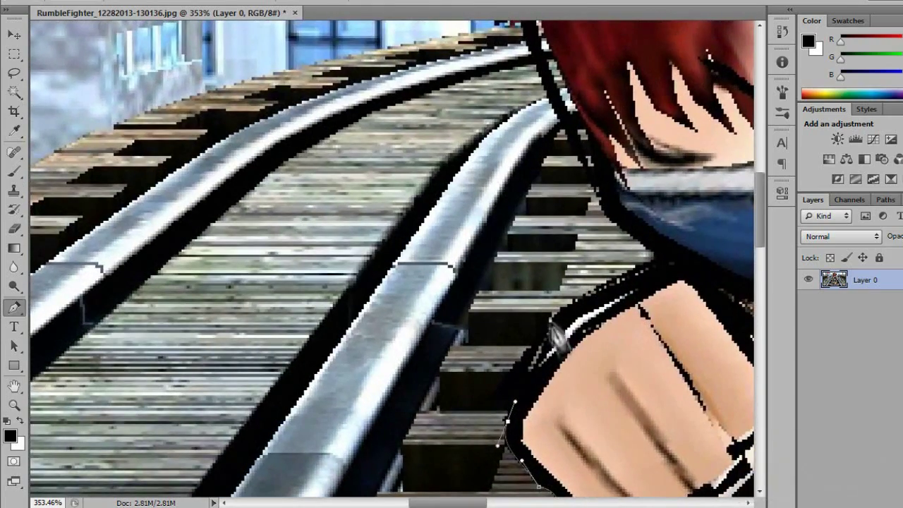
{"action": "left_click", "coordinate": [568, 309]}
{"action": "left_click_drag", "start_coordinate": [605, 295], "coordinate": [494, 332]}
{"action": "left_click", "coordinate": [567, 302]}
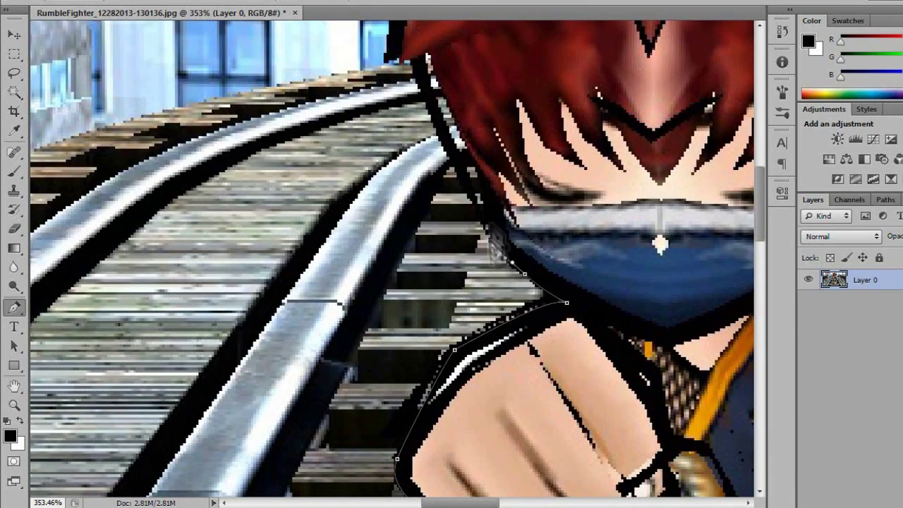
Trace from the chin along the mask and the side of the face up to the pointed hair tip
{"action": "left_click_drag", "start_coordinate": [497, 246], "coordinate": [499, 321]}
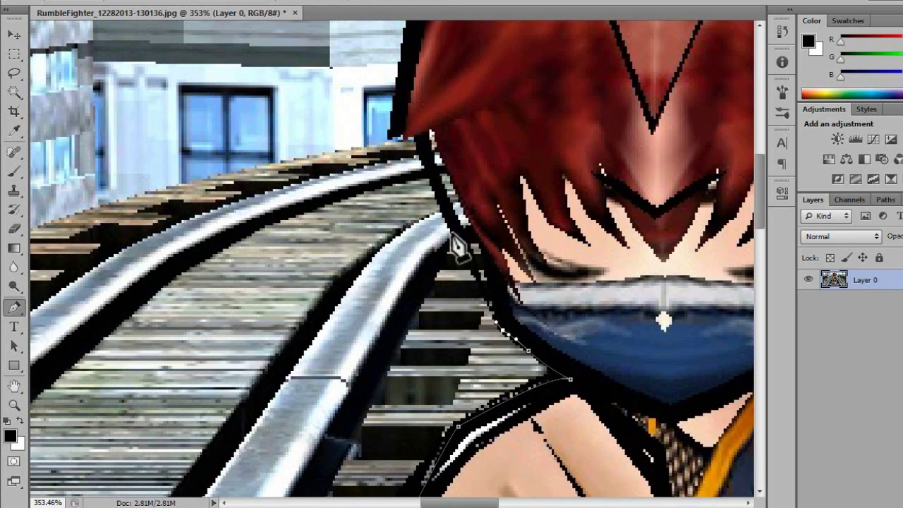
{"action": "left_click_drag", "start_coordinate": [456, 242], "coordinate": [438, 198]}
{"action": "key", "text": "space"}
{"action": "left_click_drag", "start_coordinate": [504, 147], "coordinate": [580, 286]}
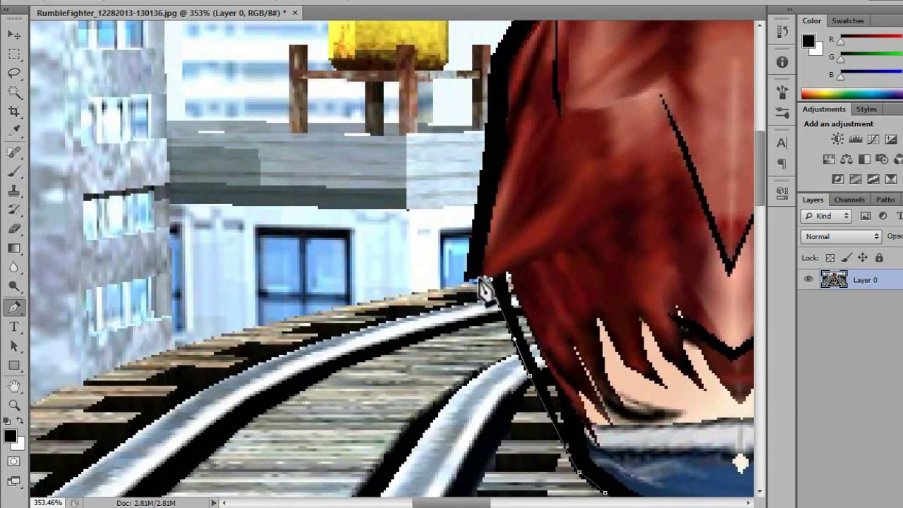
{"action": "scroll", "coordinate": [480, 282], "scroll_direction": "up", "scroll_amount": 3}
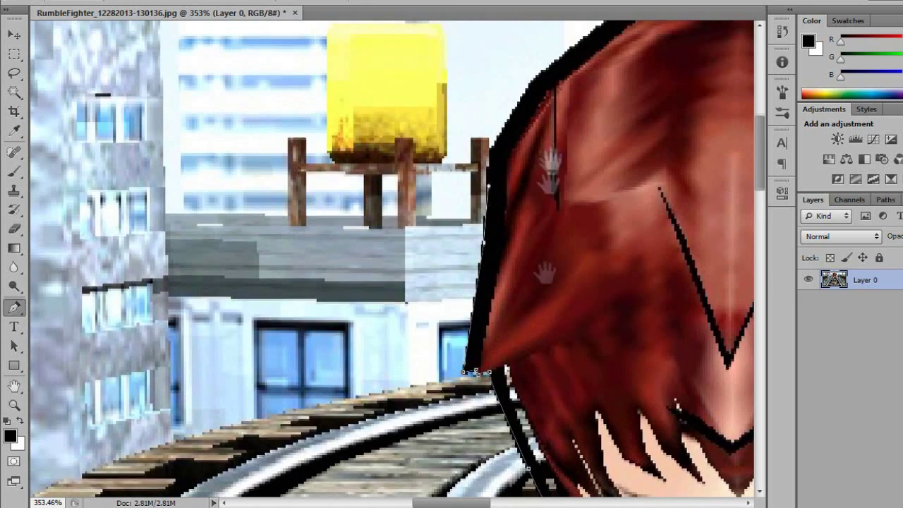
Continue the path up the side of the hair above the raised fist to the crown of the head
{"action": "left_click_drag", "start_coordinate": [550, 160], "coordinate": [544, 295]}
{"action": "left_click_drag", "start_coordinate": [576, 175], "coordinate": [621, 139]}
{"action": "key", "text": "space"}
{"action": "left_click_drag", "start_coordinate": [622, 145], "coordinate": [446, 230]}
{"action": "left_click_drag", "start_coordinate": [468, 208], "coordinate": [471, 206]}
{"action": "left_click", "coordinate": [573, 181]}
{"action": "key", "text": "space"}
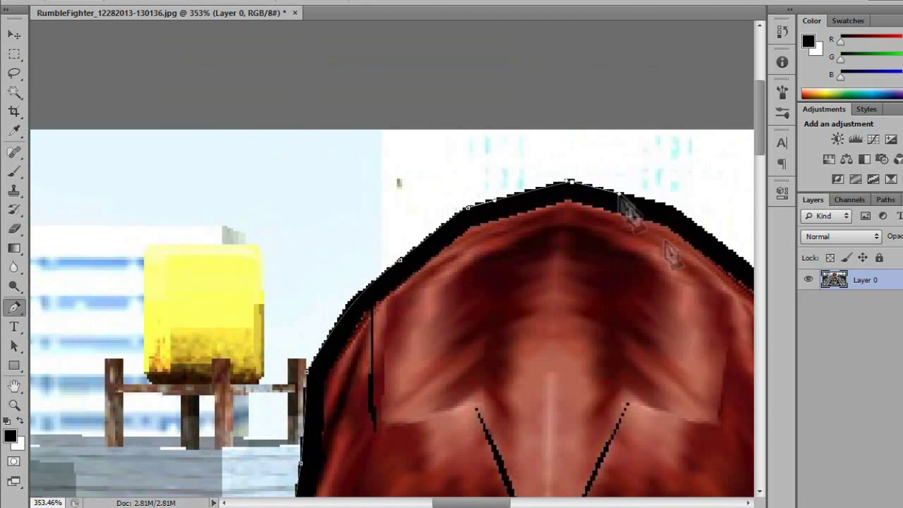
Trace the hair outline from the crown down the opposite side of the head
{"action": "left_click_drag", "start_coordinate": [674, 255], "coordinate": [548, 253]}
{"action": "left_click", "coordinate": [552, 206]}
{"action": "left_click_drag", "start_coordinate": [664, 293], "coordinate": [610, 248]}
{"action": "key", "text": "space"}
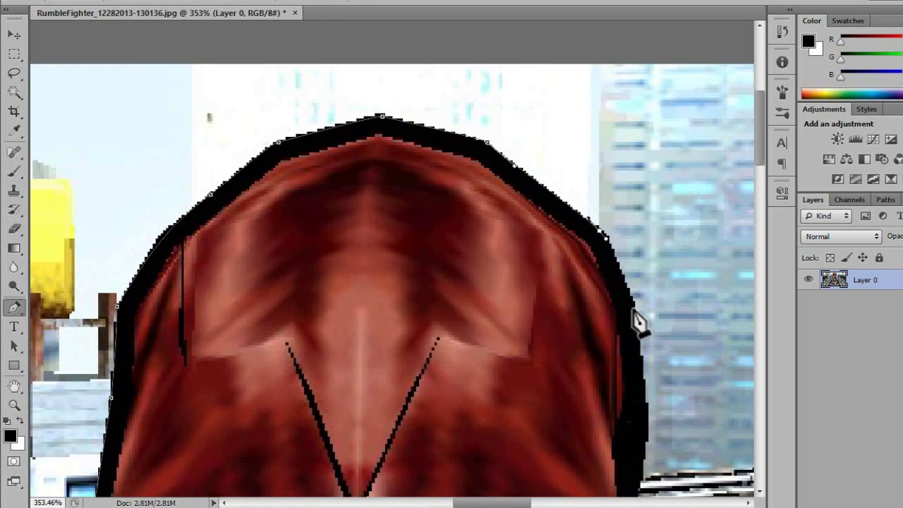
{"action": "left_click_drag", "start_coordinate": [636, 323], "coordinate": [597, 244]}
{"action": "key", "text": "space"}
{"action": "left_click_drag", "start_coordinate": [601, 338], "coordinate": [600, 233]}
{"action": "key", "text": "space"}
Continue the path down the far side of the face, past the hair, to the lower edge of the mask
{"action": "left_click_drag", "start_coordinate": [585, 281], "coordinate": [580, 300]}
{"action": "left_click_drag", "start_coordinate": [561, 333], "coordinate": [561, 335]}
{"action": "left_click_drag", "start_coordinate": [541, 379], "coordinate": [531, 390]}
{"action": "key", "text": "space"}
{"action": "left_click_drag", "start_coordinate": [569, 370], "coordinate": [605, 275]}
{"action": "left_click_drag", "start_coordinate": [560, 304], "coordinate": [556, 311]}
{"action": "left_click", "coordinate": [549, 362]}
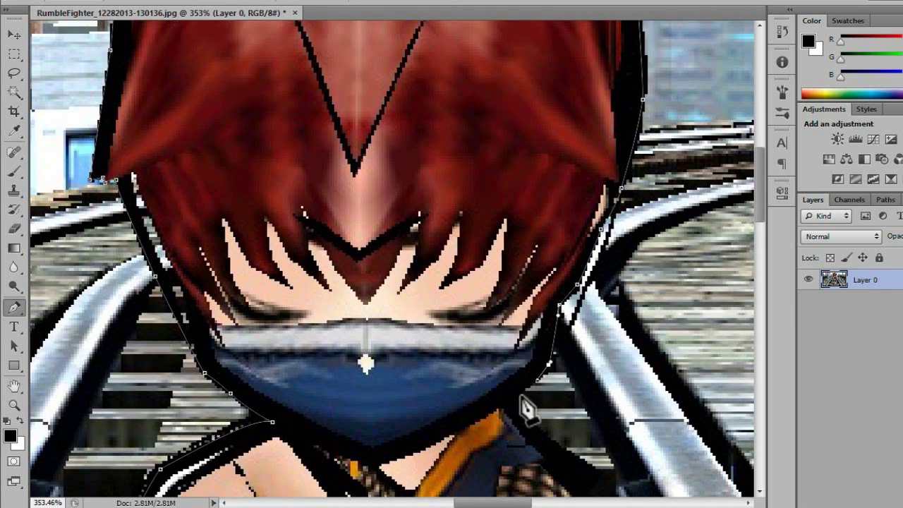
Trace the outline from the neck over the mesh-covered shoulder and down the outside of the bent arm
{"action": "key", "text": "space"}
{"action": "left_click_drag", "start_coordinate": [567, 399], "coordinate": [463, 286]}
{"action": "left_click_drag", "start_coordinate": [494, 358], "coordinate": [516, 417]}
{"action": "key", "text": "space"}
{"action": "left_click_drag", "start_coordinate": [590, 430], "coordinate": [525, 319]}
{"action": "left_click_drag", "start_coordinate": [507, 378], "coordinate": [521, 404]}
{"action": "key", "text": "space"}
{"action": "left_click_drag", "start_coordinate": [527, 386], "coordinate": [540, 285]}
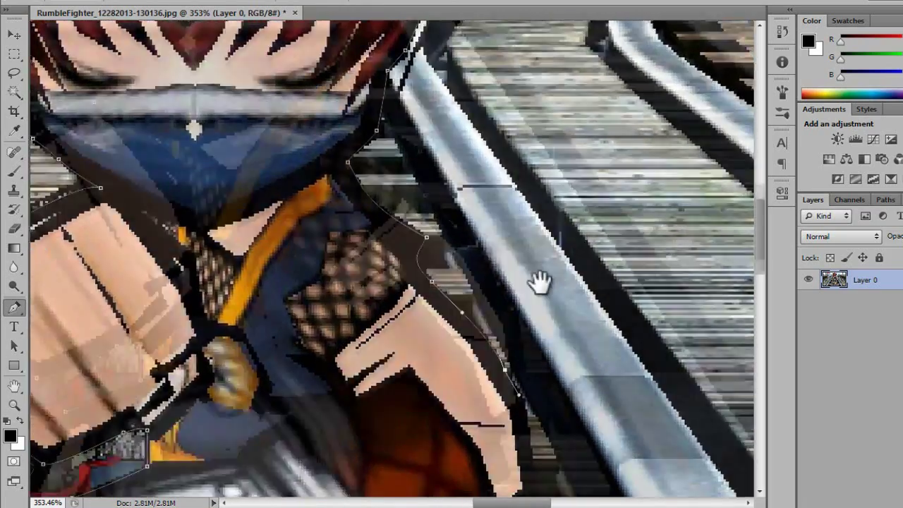
{"action": "left_click_drag", "start_coordinate": [546, 349], "coordinate": [545, 355]}
{"action": "left_click", "coordinate": [547, 387]}
Extend the path around the elbow and along the brown forearm guard's lower edge to the front thigh
{"action": "scroll", "coordinate": [544, 394], "scroll_direction": "down", "scroll_amount": 3}
{"action": "left_click", "coordinate": [555, 319]}
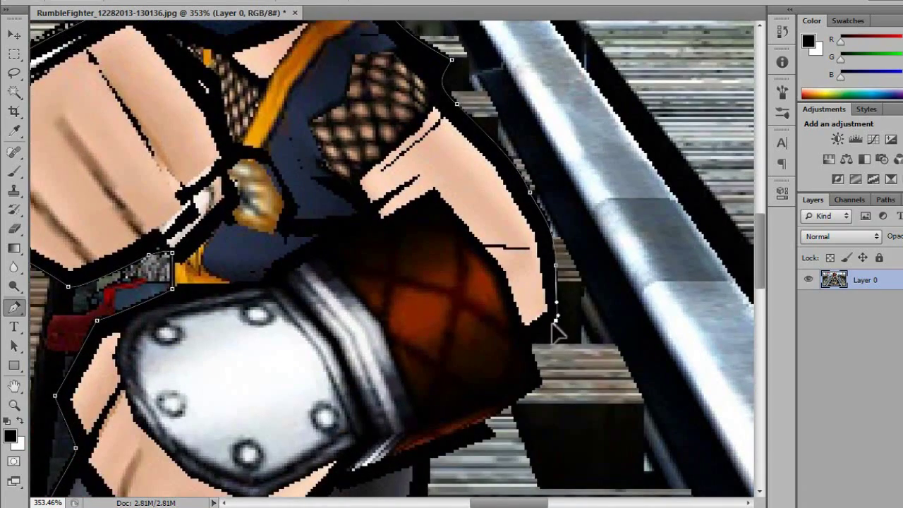
{"action": "left_click", "coordinate": [530, 339]}
{"action": "left_click", "coordinate": [512, 401]}
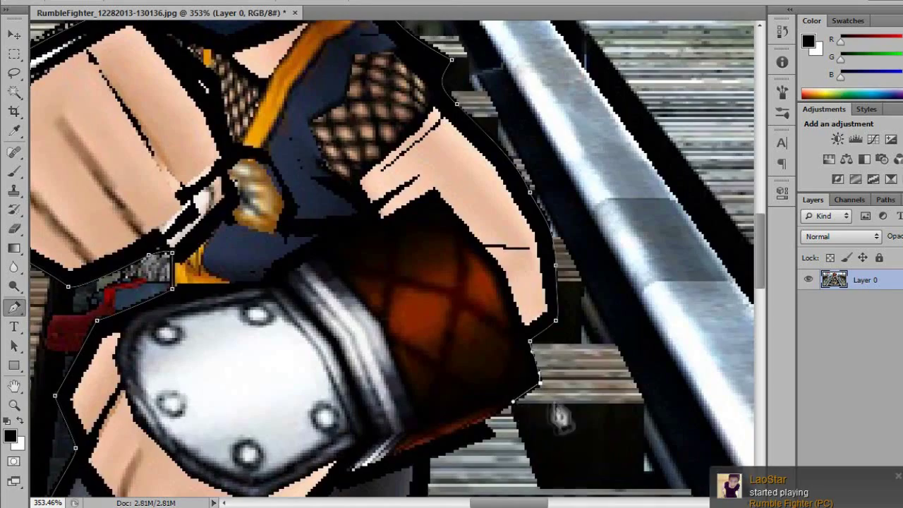
{"action": "scroll", "coordinate": [536, 410], "scroll_direction": "down", "scroll_amount": 3}
{"action": "left_click", "coordinate": [565, 319]}
{"action": "left_click", "coordinate": [500, 342]}
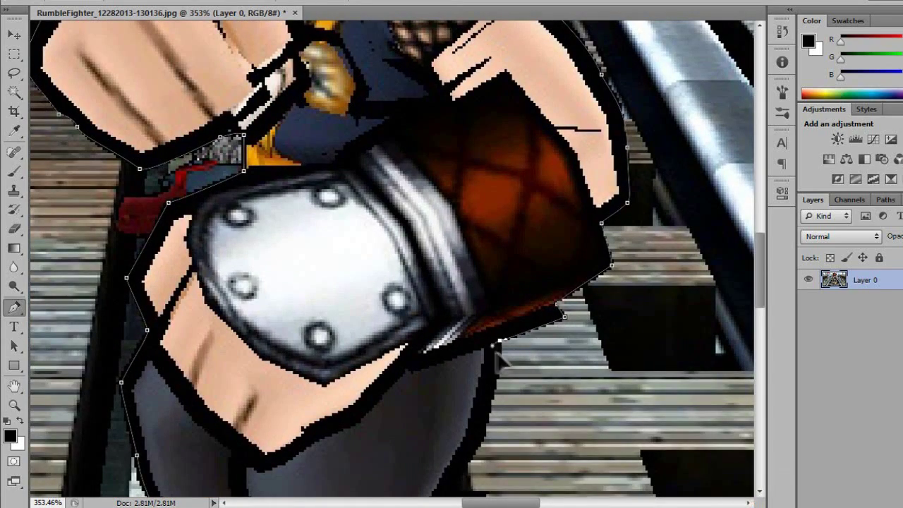
Trace the back edge of the front leg's trousers, including the notch above the ankle wrap
{"action": "scroll", "coordinate": [499, 343], "scroll_direction": "down", "scroll_amount": 3}
{"action": "left_click_drag", "start_coordinate": [538, 342], "coordinate": [559, 212]}
{"action": "left_click_drag", "start_coordinate": [497, 255], "coordinate": [487, 292]}
{"action": "left_click", "coordinate": [510, 295]}
{"action": "left_click_drag", "start_coordinate": [523, 342], "coordinate": [523, 257]}
{"action": "left_click", "coordinate": [500, 240]}
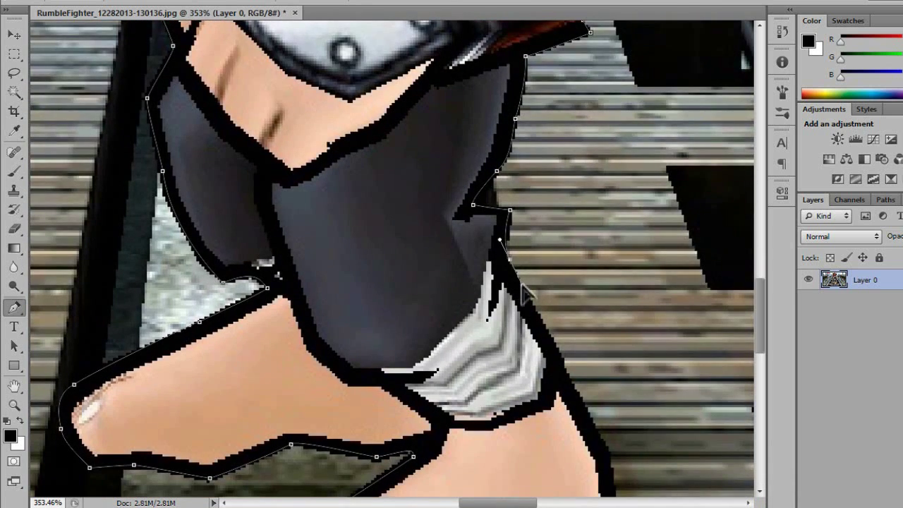
Trace past the ankle wrap and around the front foot's heel, closing the path at its starting anchor
{"action": "left_click_drag", "start_coordinate": [558, 295], "coordinate": [546, 203]}
{"action": "left_click_drag", "start_coordinate": [539, 249], "coordinate": [542, 259]}
{"action": "left_click_drag", "start_coordinate": [565, 302], "coordinate": [522, 219]}
{"action": "left_click_drag", "start_coordinate": [528, 236], "coordinate": [538, 256]}
{"action": "left_click_drag", "start_coordinate": [585, 287], "coordinate": [543, 261]}
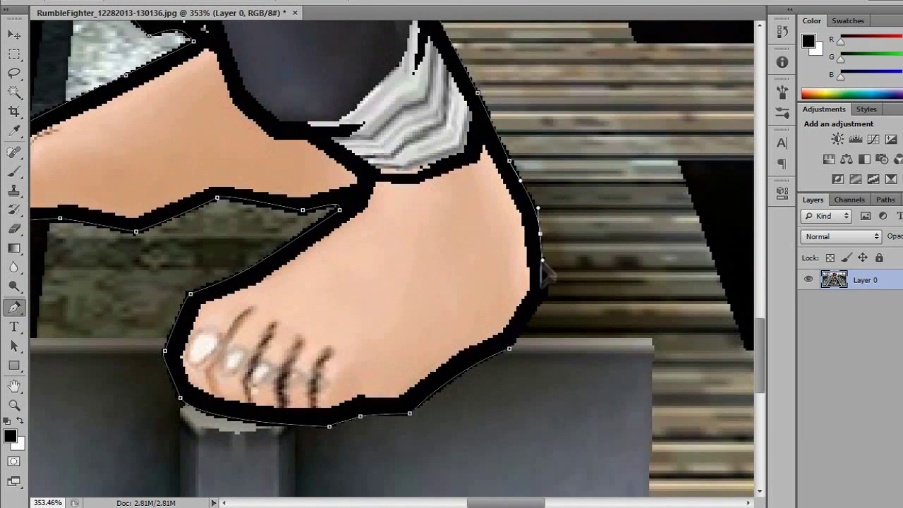
{"action": "left_click", "coordinate": [543, 271]}
{"action": "left_click", "coordinate": [546, 293]}
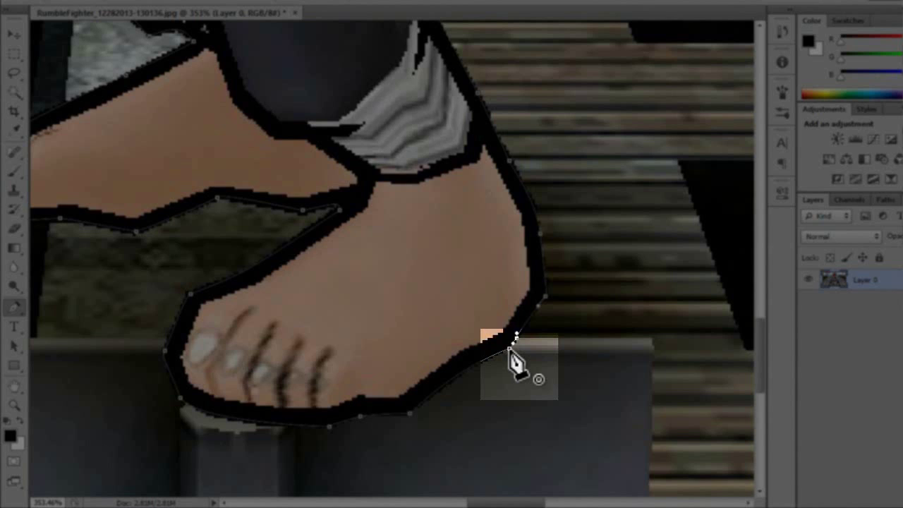
{"action": "left_click", "coordinate": [510, 349]}
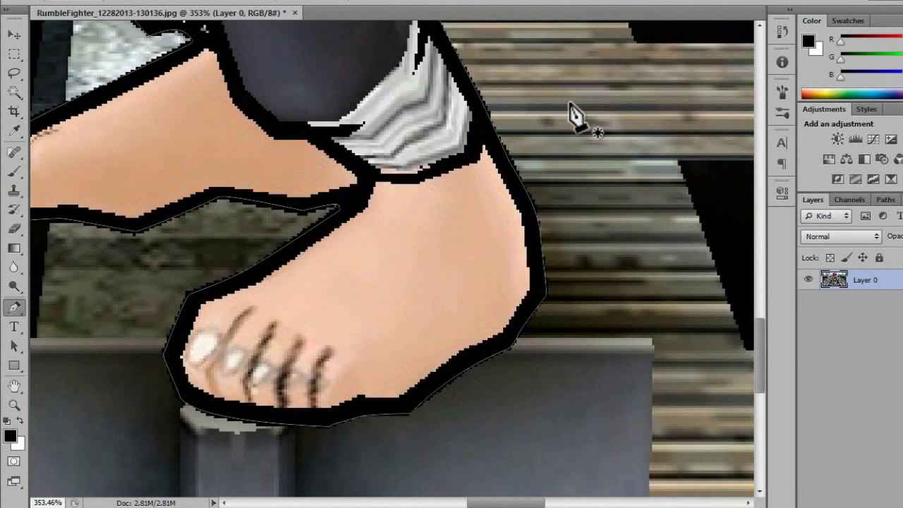
Convert the closed path around the whole character into a selection
{"action": "key", "text": "ctrl+1"}
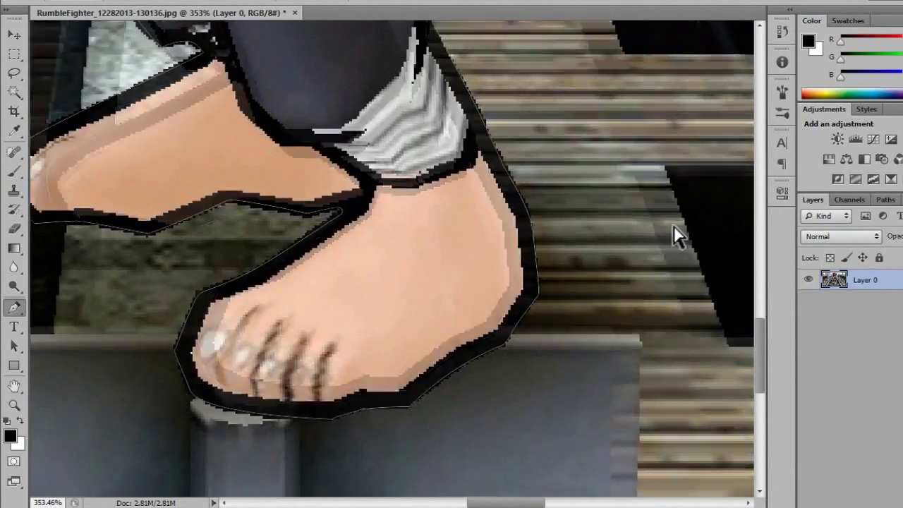
{"action": "scroll", "coordinate": [538, 244], "scroll_direction": "up", "scroll_amount": 2}
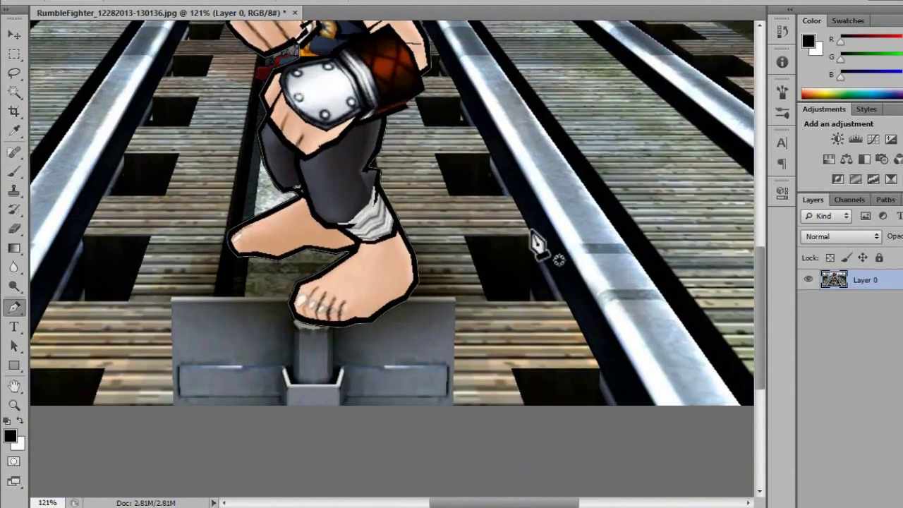
{"action": "scroll", "coordinate": [302, 113], "scroll_direction": "down", "scroll_amount": 2}
{"action": "left_click_drag", "start_coordinate": [428, 247], "coordinate": [452, 304]}
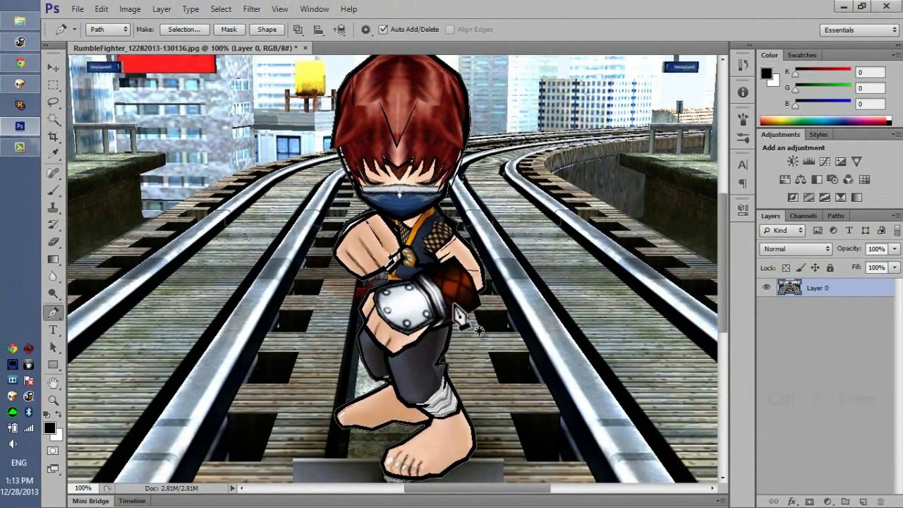
{"action": "key", "text": "ctrl+Return"}
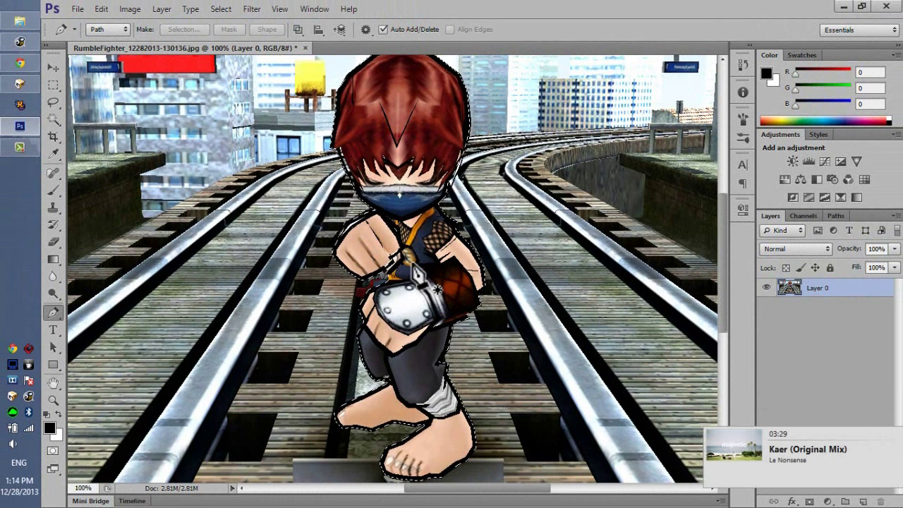
Invert the selection, delete the background around the character, and deselect
{"action": "key", "text": "ctrl+shift+i"}
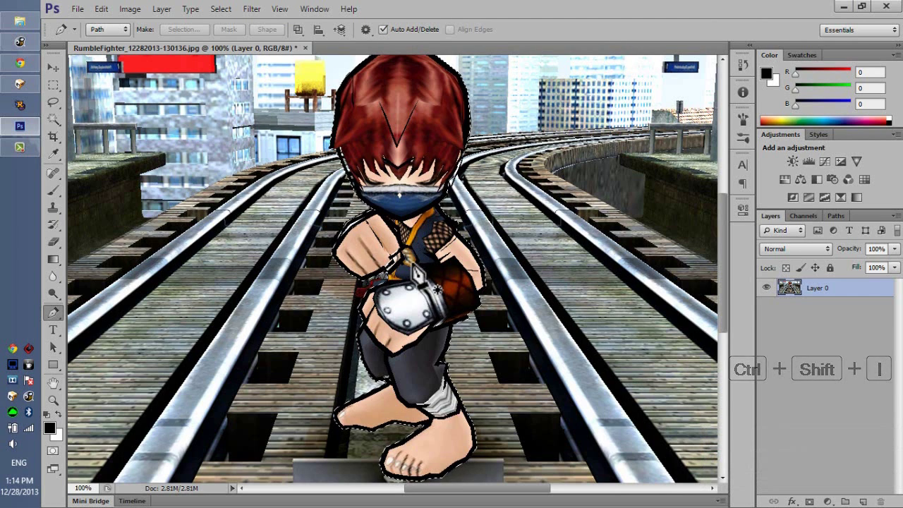
{"action": "key", "text": "Delete"}
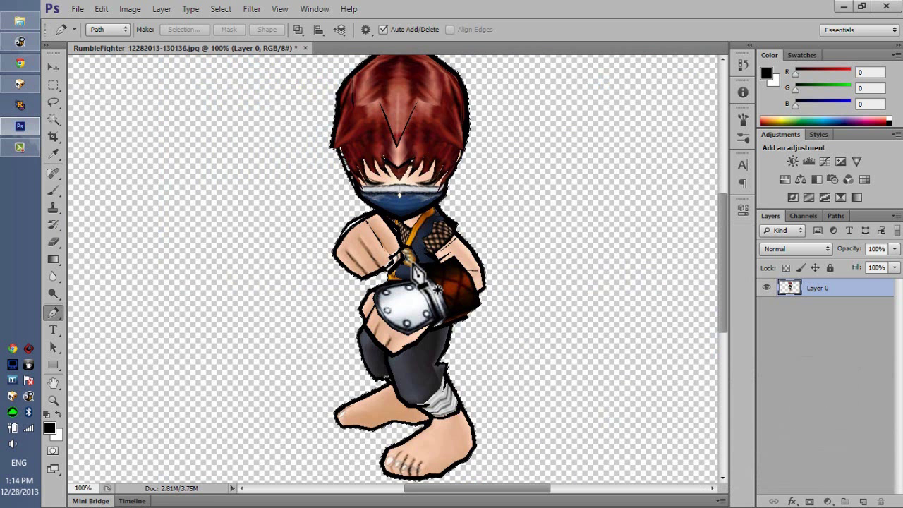
{"action": "key", "text": "ctrl+d"}
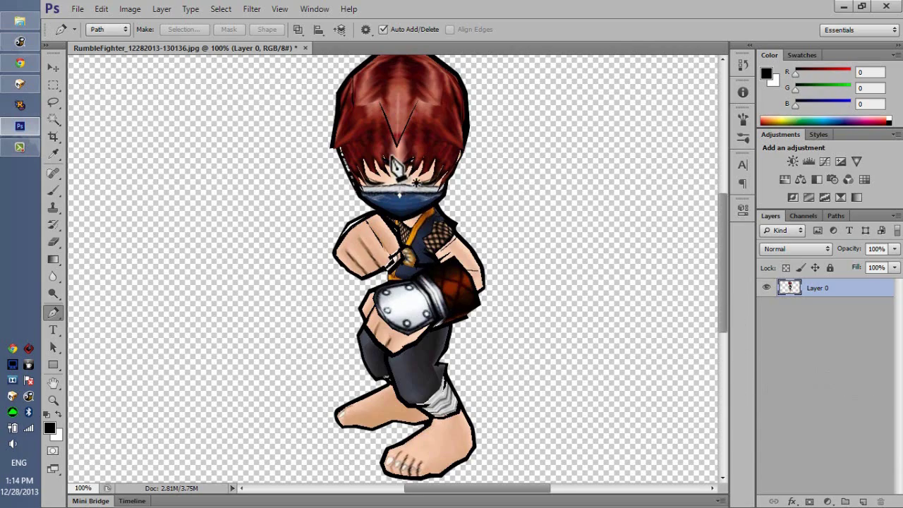
Trace the leftover background sliver between the hair and the black outline beside the face with the Pen tool and delete it
{"action": "scroll", "coordinate": [392, 159], "scroll_direction": "up", "scroll_amount": 3}
{"action": "left_click_drag", "start_coordinate": [393, 151], "coordinate": [431, 409]}
{"action": "left_click_drag", "start_coordinate": [343, 218], "coordinate": [384, 288]}
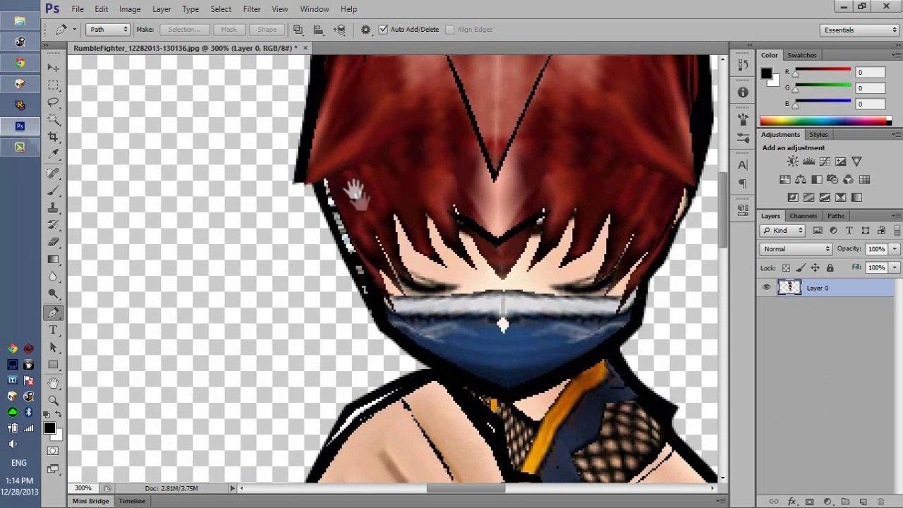
{"action": "left_click_drag", "start_coordinate": [349, 185], "coordinate": [383, 236]}
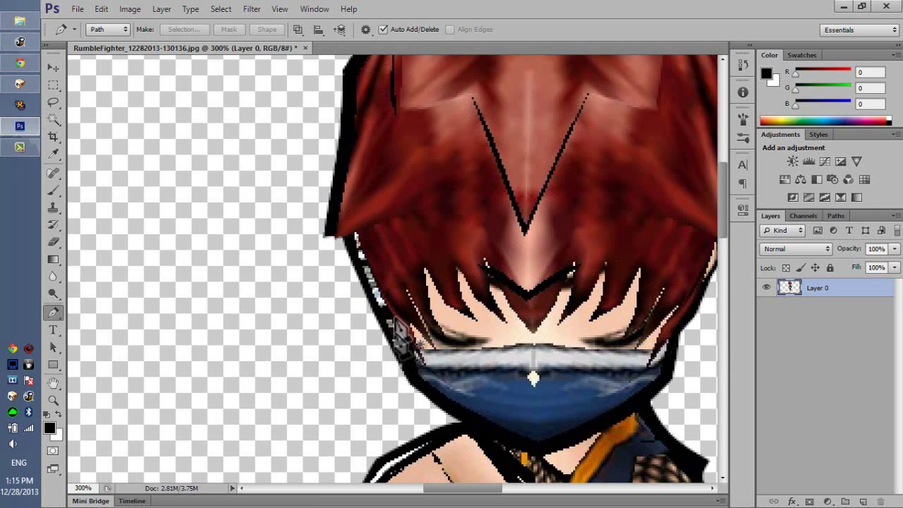
{"action": "scroll", "coordinate": [398, 344], "scroll_direction": "up", "scroll_amount": 2}
{"action": "left_click_drag", "start_coordinate": [403, 248], "coordinate": [426, 248]}
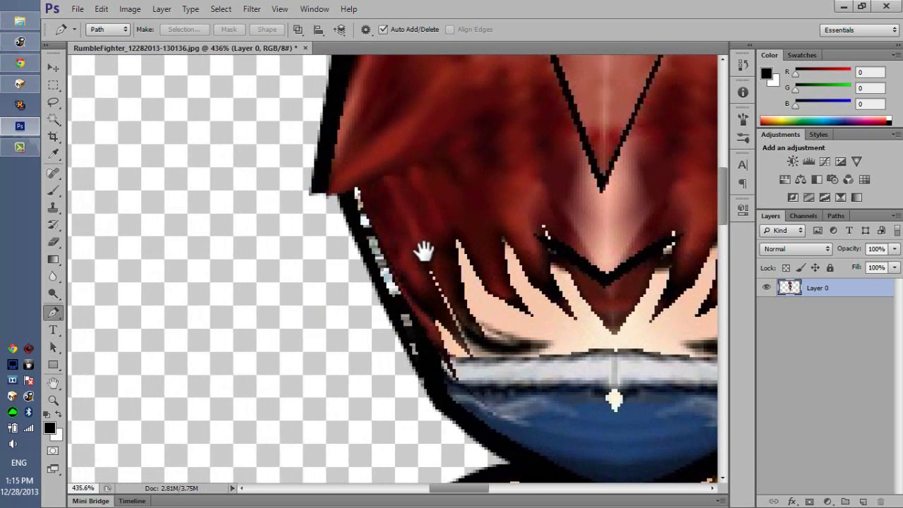
{"action": "left_click", "coordinate": [354, 186]}
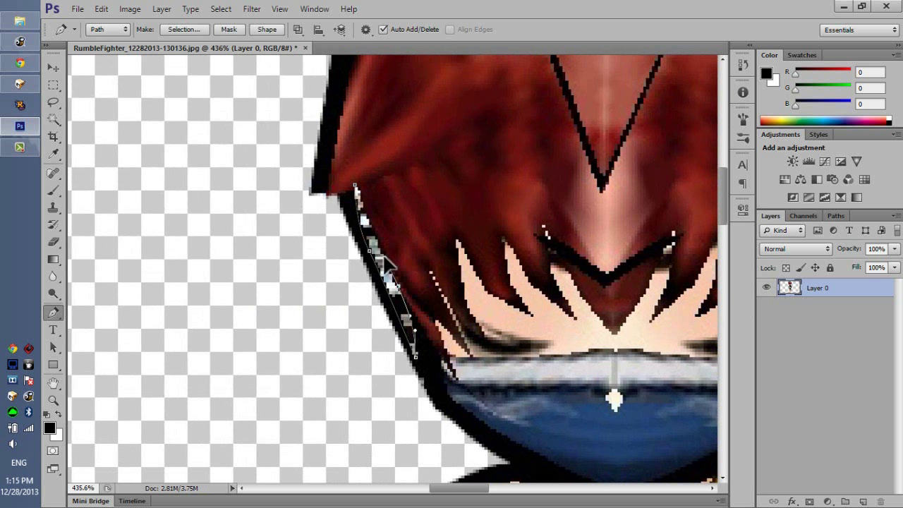
{"action": "left_click_drag", "start_coordinate": [355, 186], "coordinate": [355, 184]}
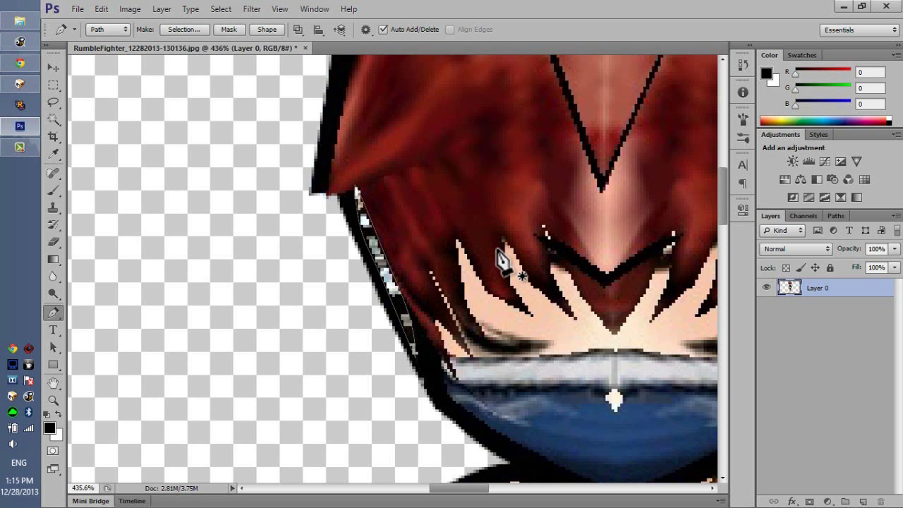
{"action": "key", "text": "Return"}
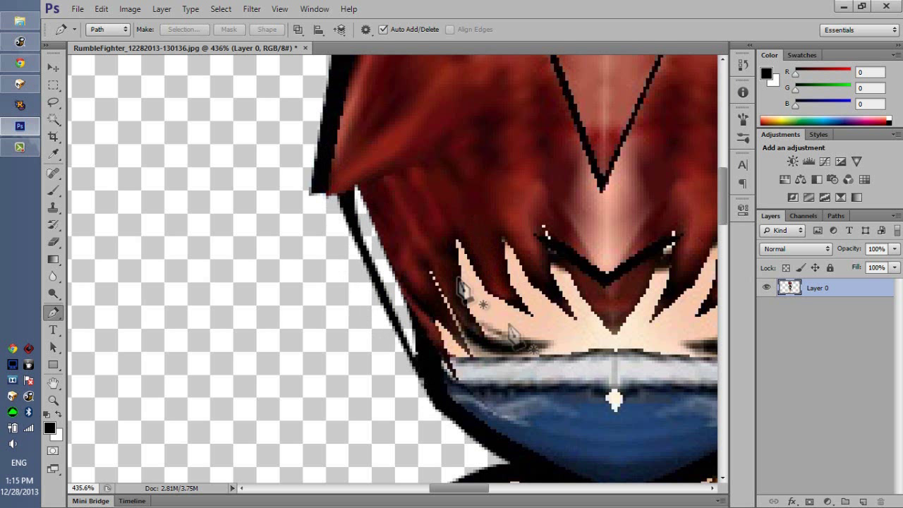
Crop the canvas closely around the whole character, leaving a narrow transparent margin above the head and below the feet
{"action": "scroll", "coordinate": [527, 339], "scroll_direction": "down", "scroll_amount": 9}
{"action": "scroll", "coordinate": [523, 334], "scroll_direction": "down", "scroll_amount": 3}
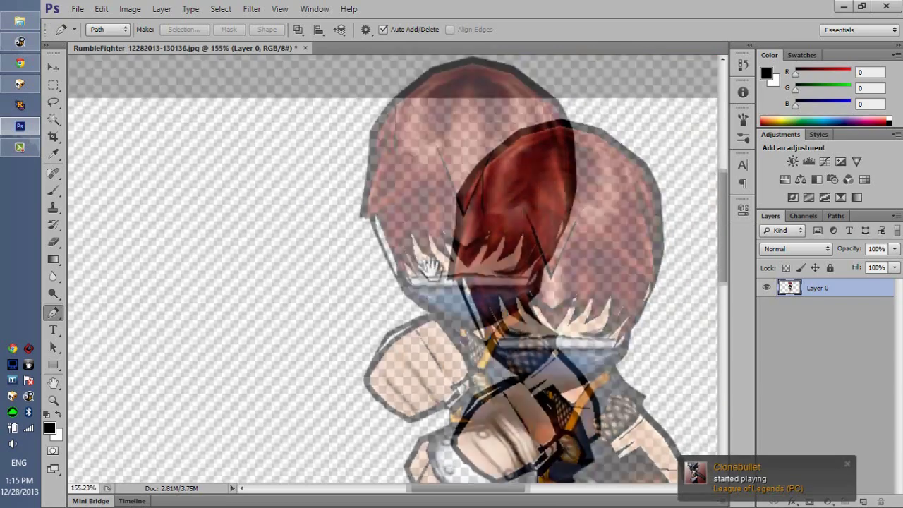
{"action": "scroll", "coordinate": [464, 302], "scroll_direction": "down", "scroll_amount": 3}
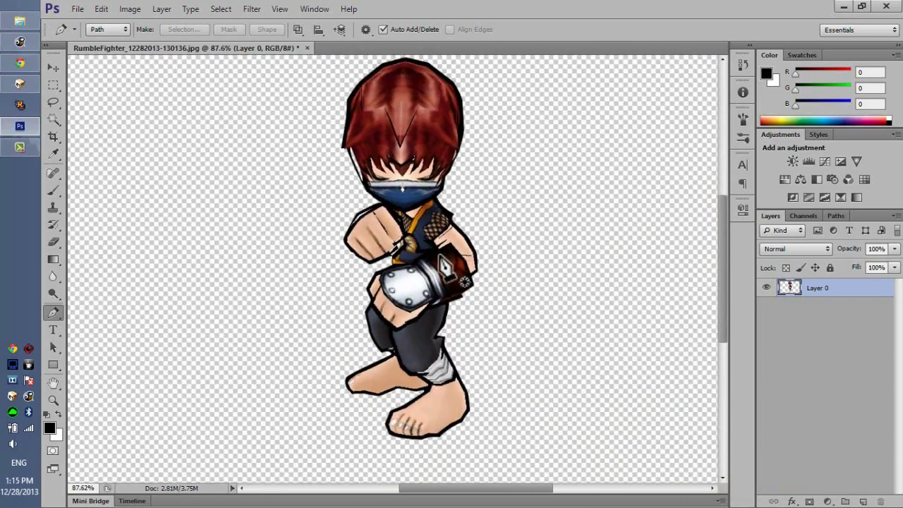
{"action": "left_click_drag", "start_coordinate": [429, 208], "coordinate": [427, 228]}
{"action": "left_click", "coordinate": [50, 136]}
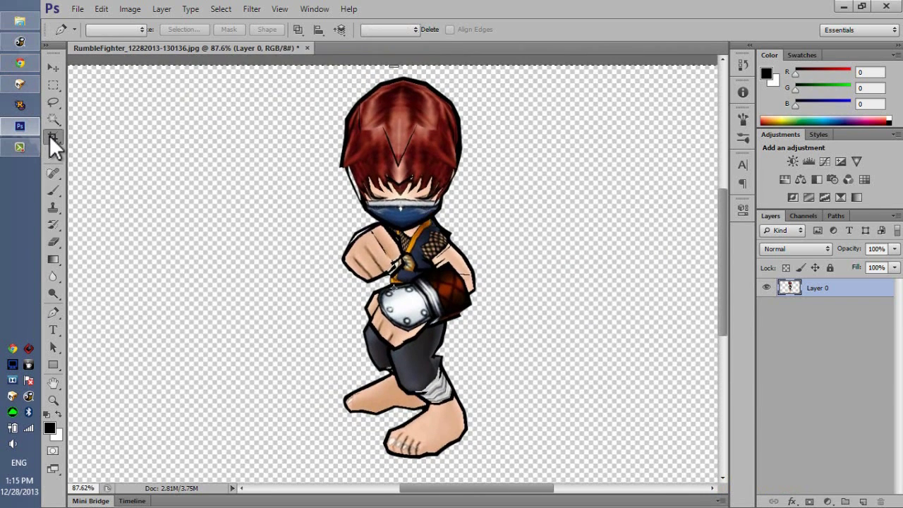
{"action": "left_click_drag", "start_coordinate": [318, 65], "coordinate": [496, 450]}
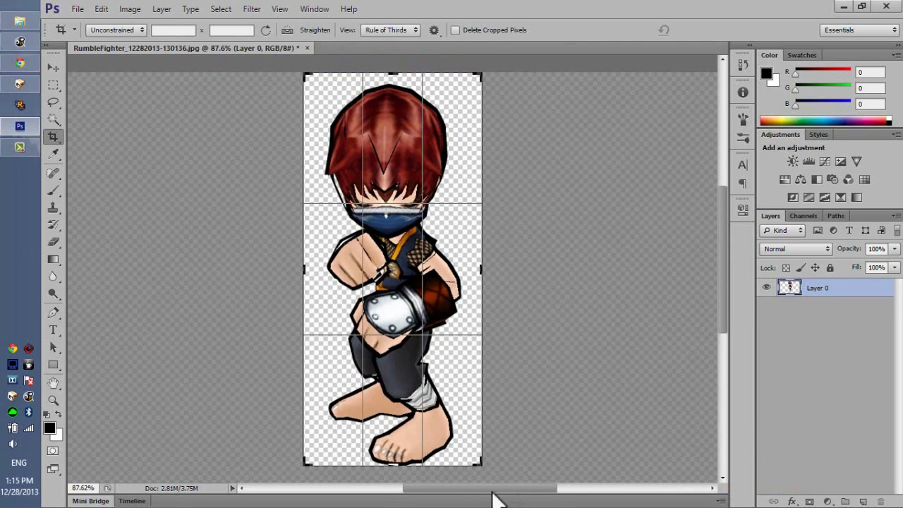
{"action": "left_click", "coordinate": [408, 471]}
{"action": "left_click_drag", "start_coordinate": [397, 472], "coordinate": [397, 468]}
{"action": "left_click_drag", "start_coordinate": [390, 63], "coordinate": [393, 66]}
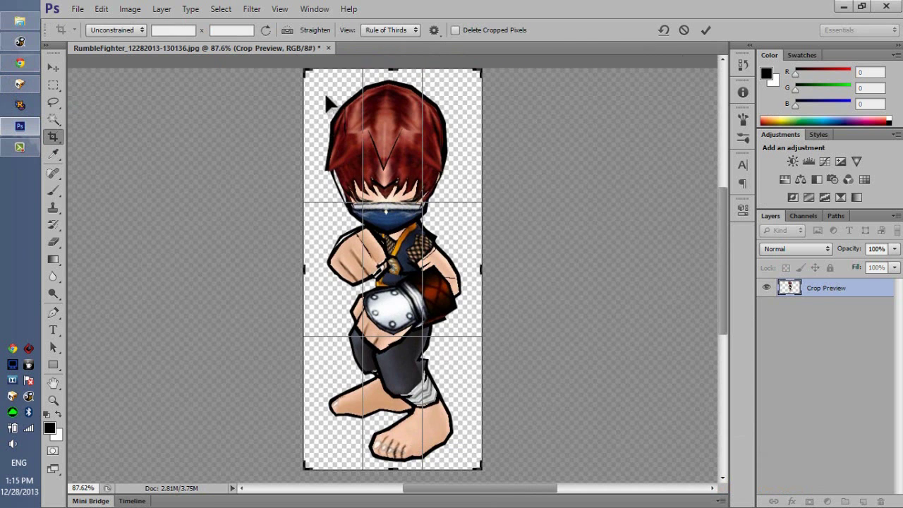
{"action": "left_click", "coordinate": [706, 30]}
{"action": "left_click", "coordinate": [52, 66]}
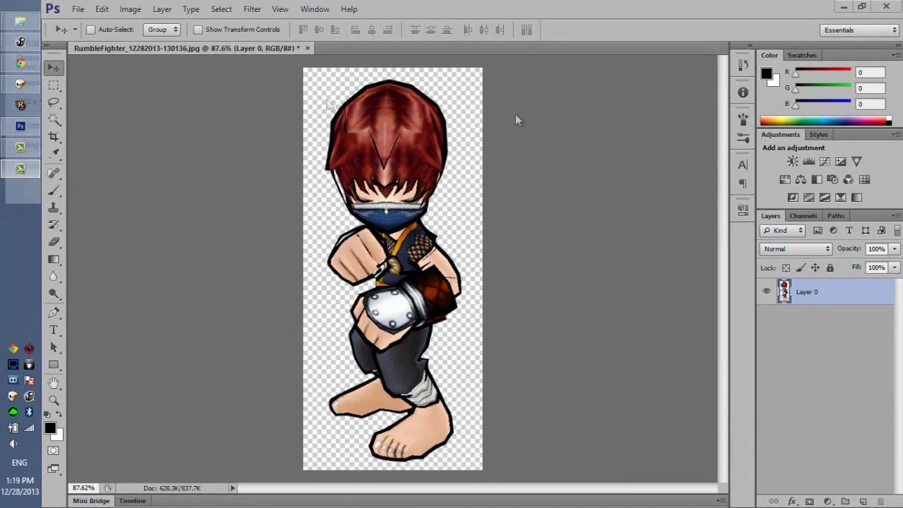
Set up saving a copy of the cut-out in PNG format under the file name "trainer render.png"
{"action": "left_click", "coordinate": [78, 9]}
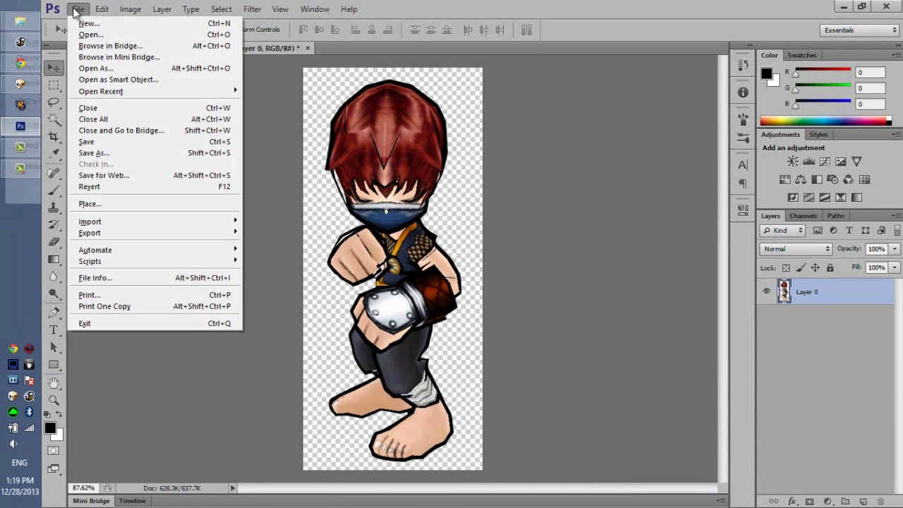
{"action": "left_click", "coordinate": [143, 153]}
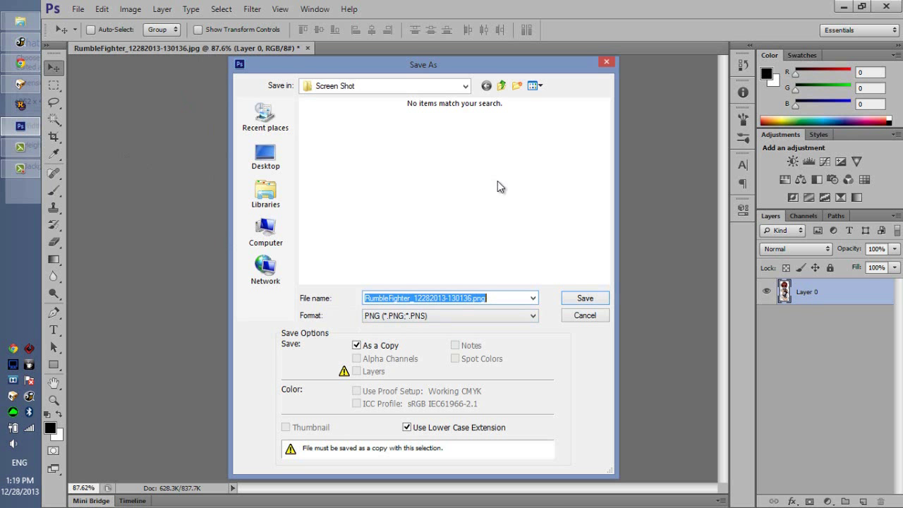
{"action": "left_click", "coordinate": [498, 316]}
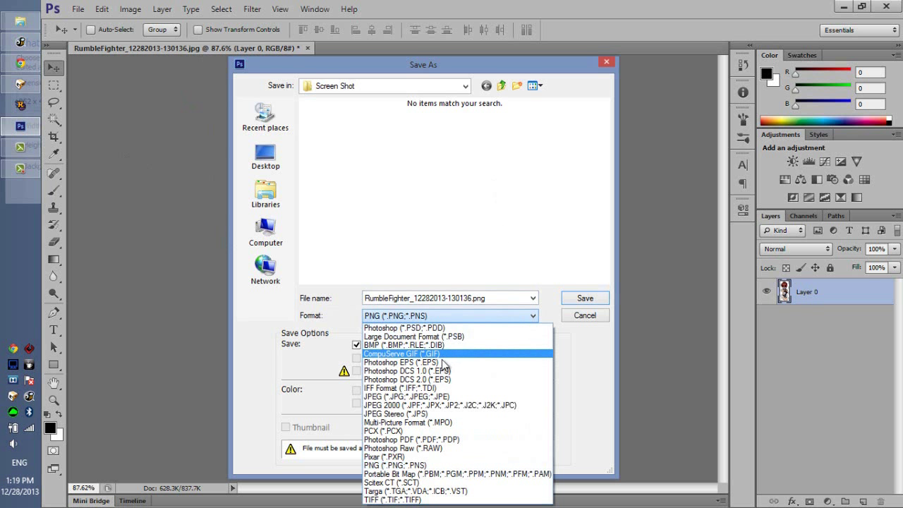
{"action": "left_click", "coordinate": [440, 467]}
{"action": "double_click", "coordinate": [482, 299]}
{"action": "left_click_drag", "start_coordinate": [474, 298], "coordinate": [331, 298]}
{"action": "key", "text": "BackSpace"}
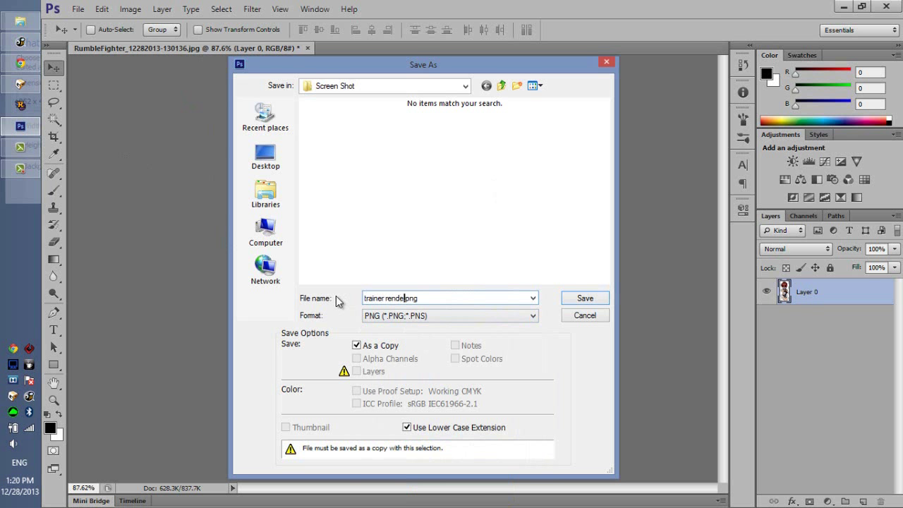
{"action": "type", "text": "trainer render"}
Save the PNG into the _vrenders folder inside Pictures > rumblefighter, with Smallest / Slow compression and no interlacing
{"action": "left_click", "coordinate": [268, 192]}
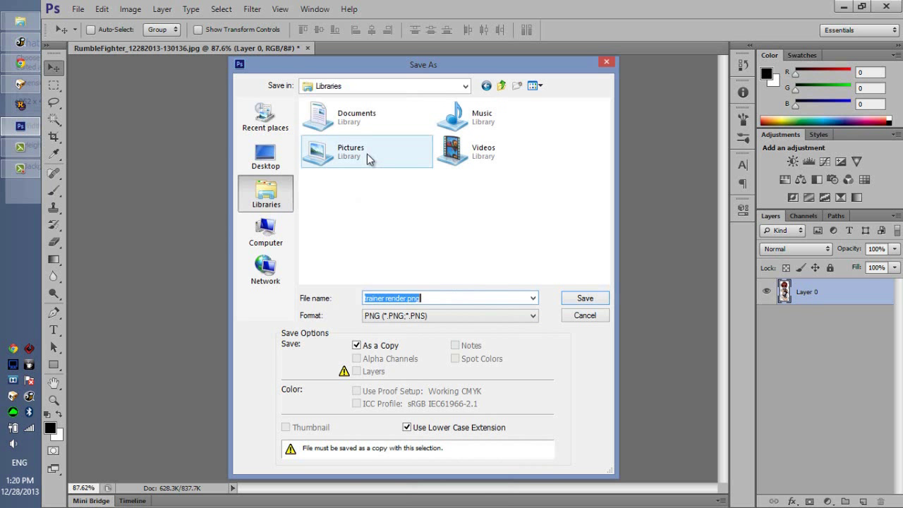
{"action": "double_click", "coordinate": [369, 158]}
{"action": "scroll", "coordinate": [466, 247], "scroll_direction": "down", "scroll_amount": 5}
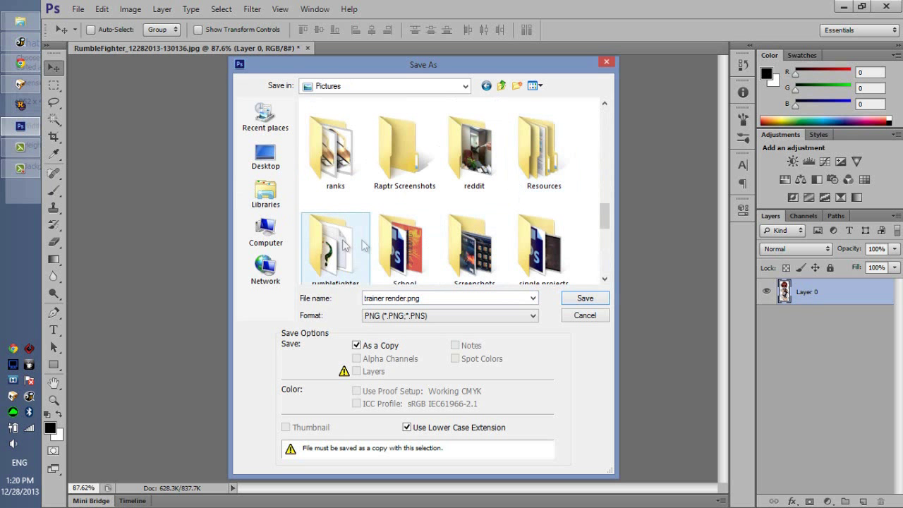
{"action": "left_click", "coordinate": [322, 248]}
{"action": "double_click", "coordinate": [322, 248]}
{"action": "double_click", "coordinate": [337, 141]}
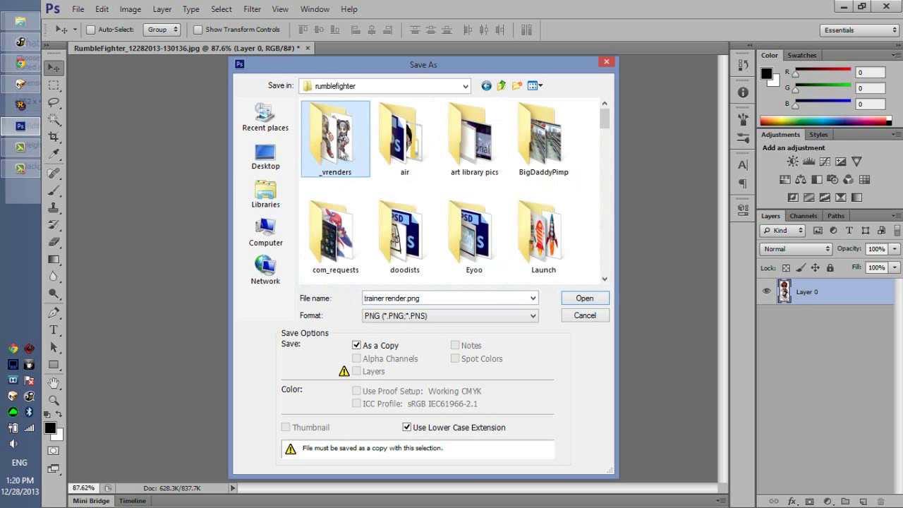
{"action": "left_click", "coordinate": [580, 298]}
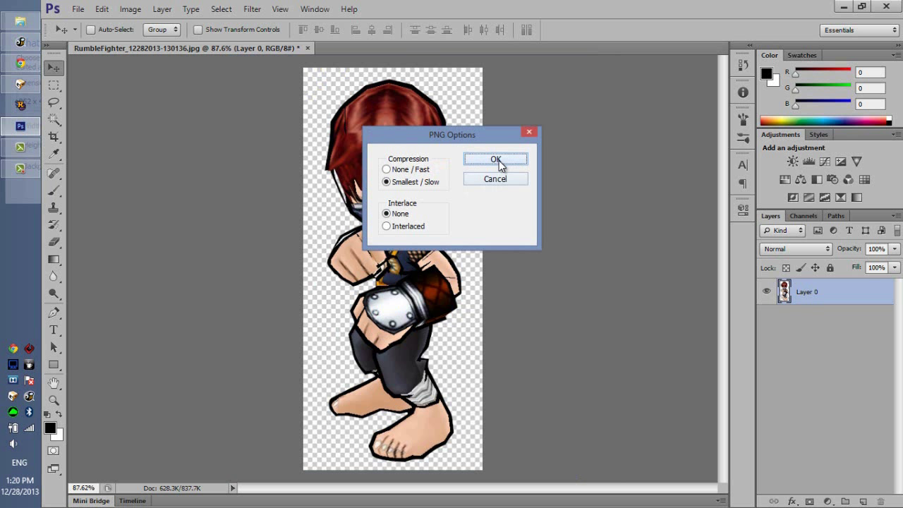
{"action": "left_click", "coordinate": [498, 160]}
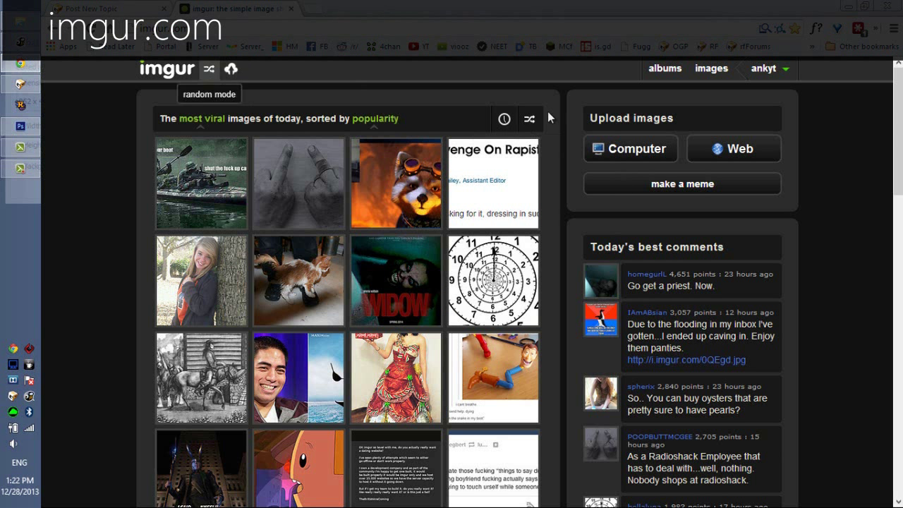
On imgur.com in Chrome, upload trainer render.png from the Pictures library's rumblefighter/_vrenders folder
{"action": "left_click", "coordinate": [632, 157]}
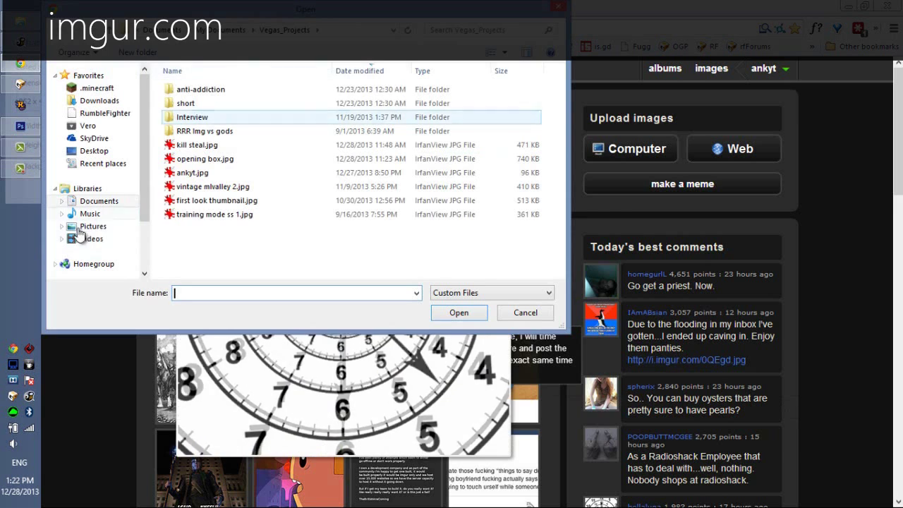
{"action": "left_click", "coordinate": [80, 229]}
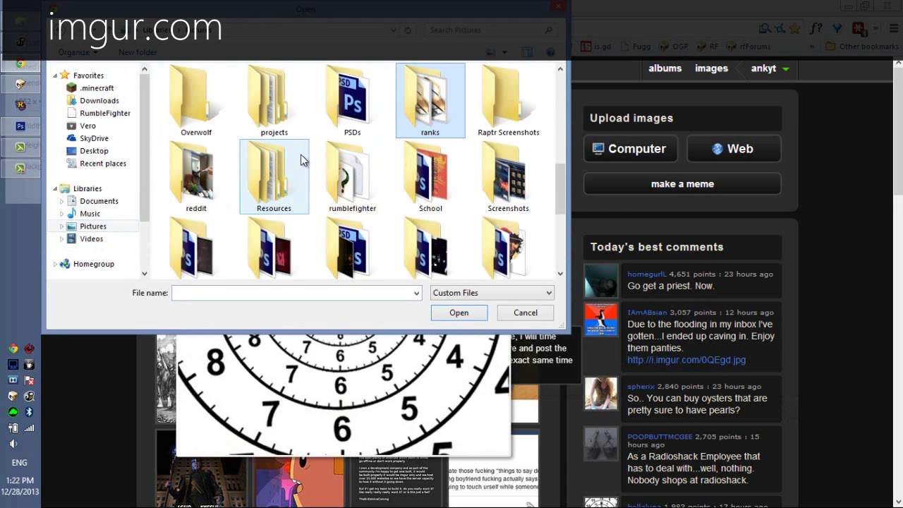
{"action": "double_click", "coordinate": [353, 172]}
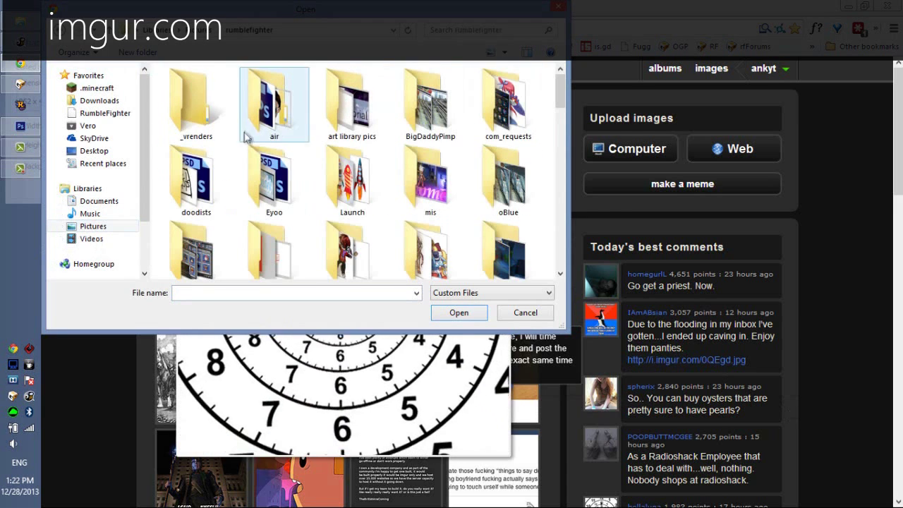
{"action": "double_click", "coordinate": [181, 103]}
{"action": "key", "text": "t"}
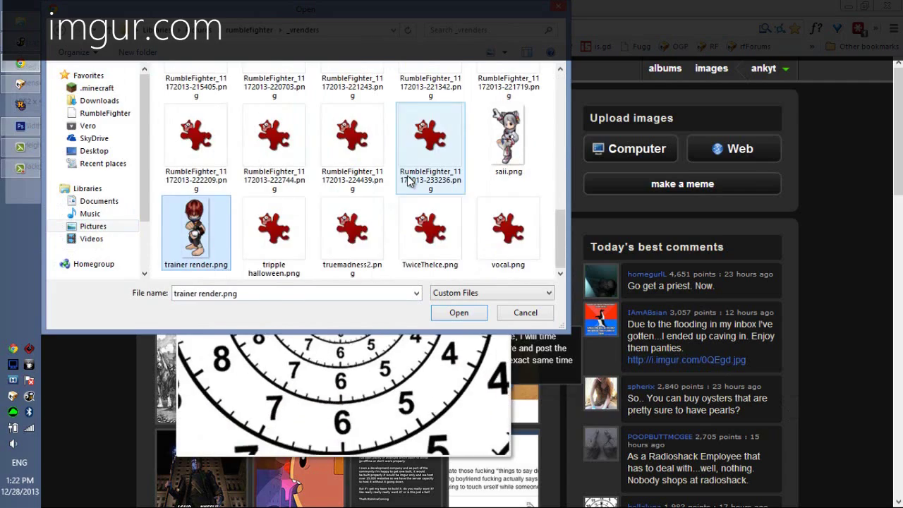
{"action": "left_click", "coordinate": [458, 313]}
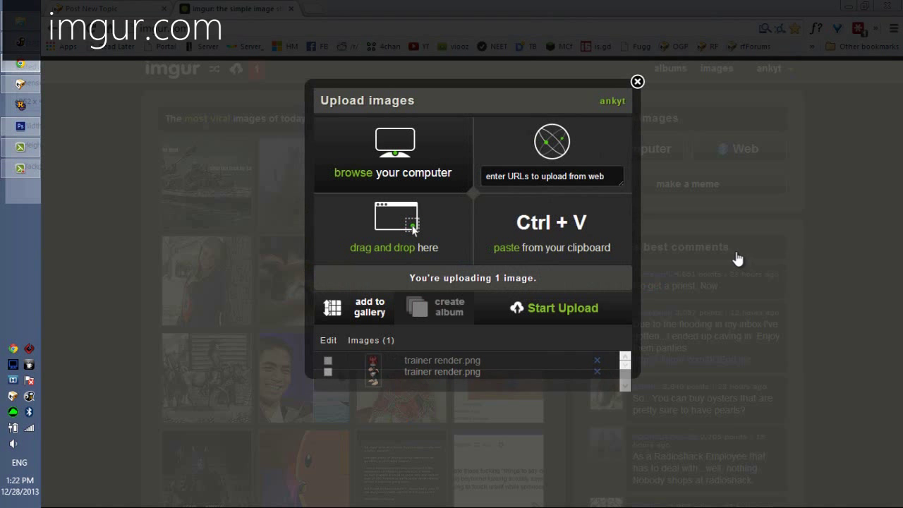
{"action": "left_click", "coordinate": [544, 313]}
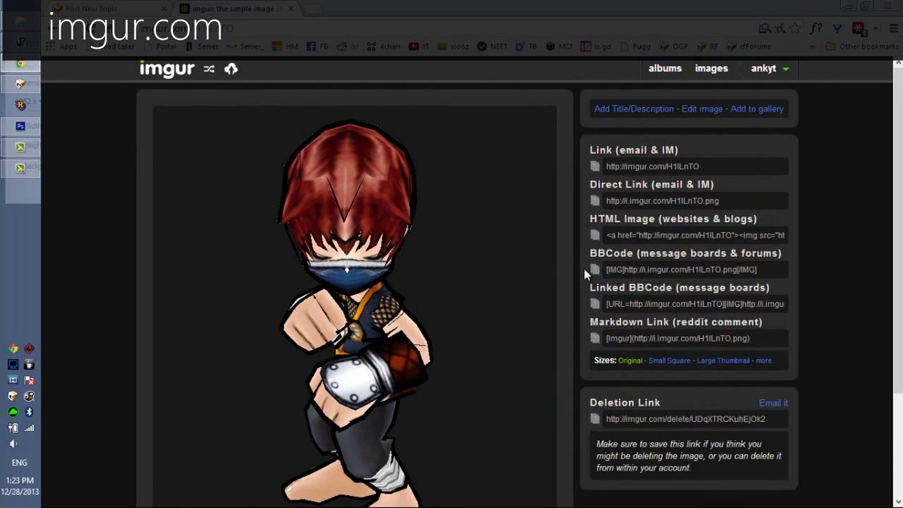
Copy the uploaded image's BBCode and paste it into the message of the new Rumble Fighter forum topic
{"action": "left_click_drag", "start_coordinate": [597, 255], "coordinate": [674, 267]}
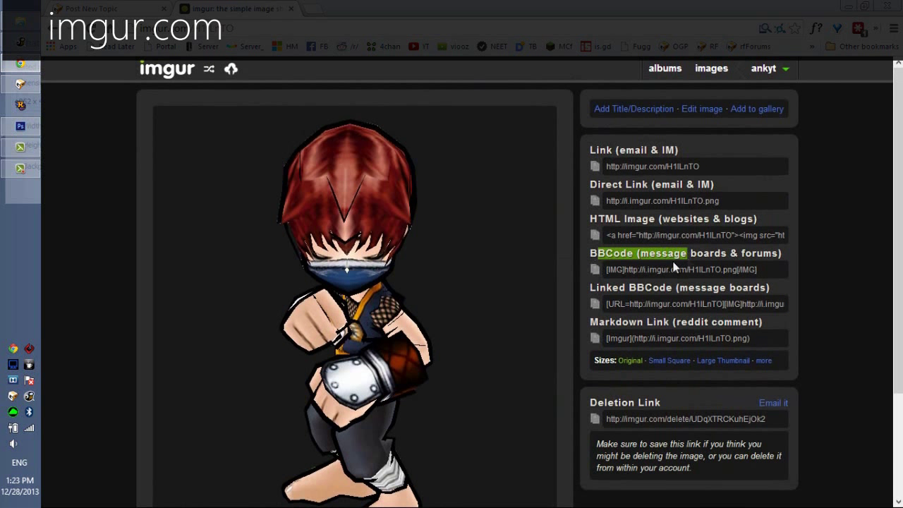
{"action": "left_click", "coordinate": [594, 270]}
{"action": "left_click", "coordinate": [115, 6]}
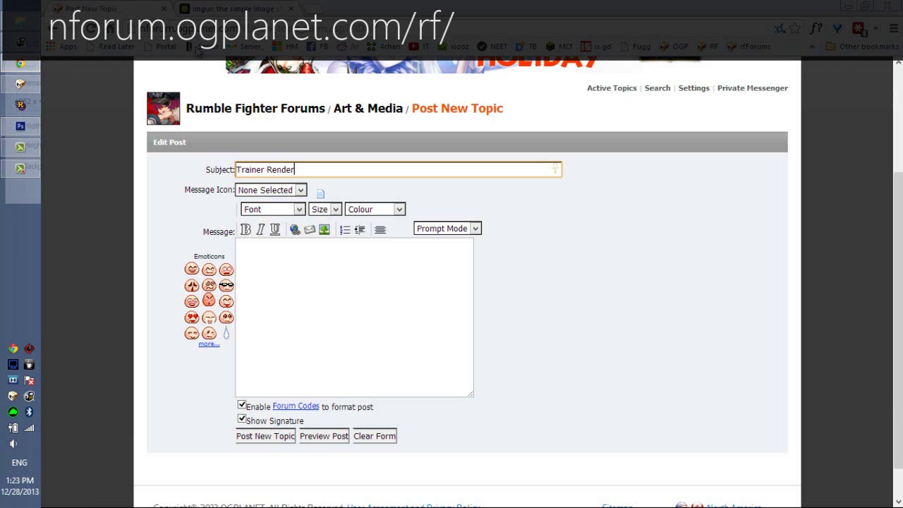
{"action": "left_click", "coordinate": [343, 302]}
{"action": "key", "text": "ctrl+v"}
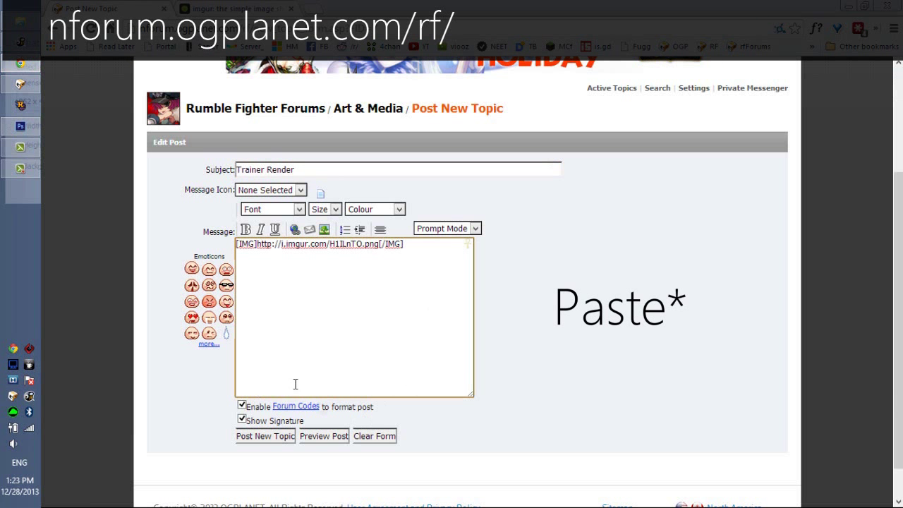
Preview the forum post and resize the preview window to examine the whole character image from head to feet
{"action": "left_click", "coordinate": [332, 436]}
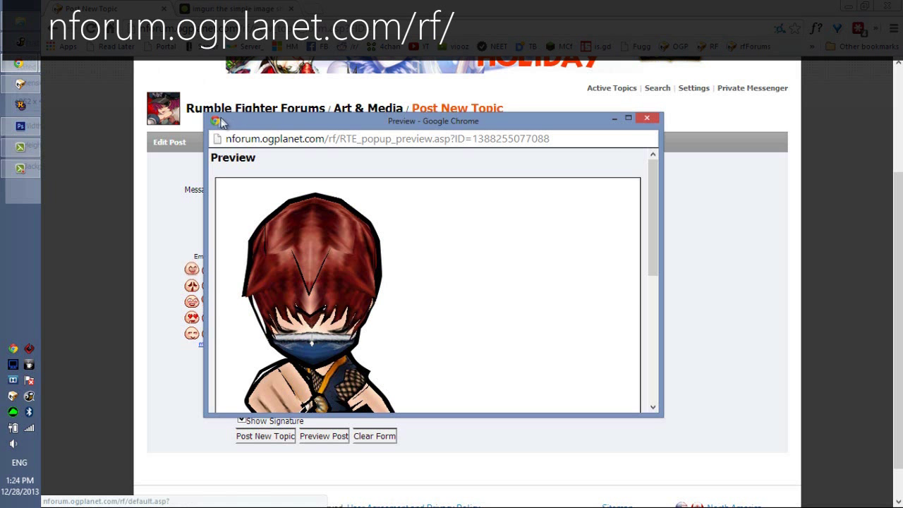
{"action": "left_click_drag", "start_coordinate": [205, 113], "coordinate": [106, 11]}
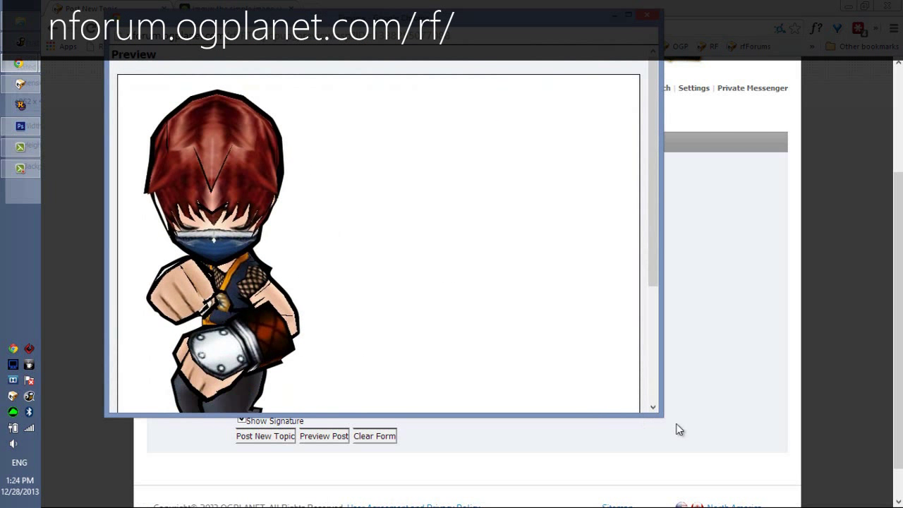
{"action": "left_click_drag", "start_coordinate": [663, 416], "coordinate": [782, 504]}
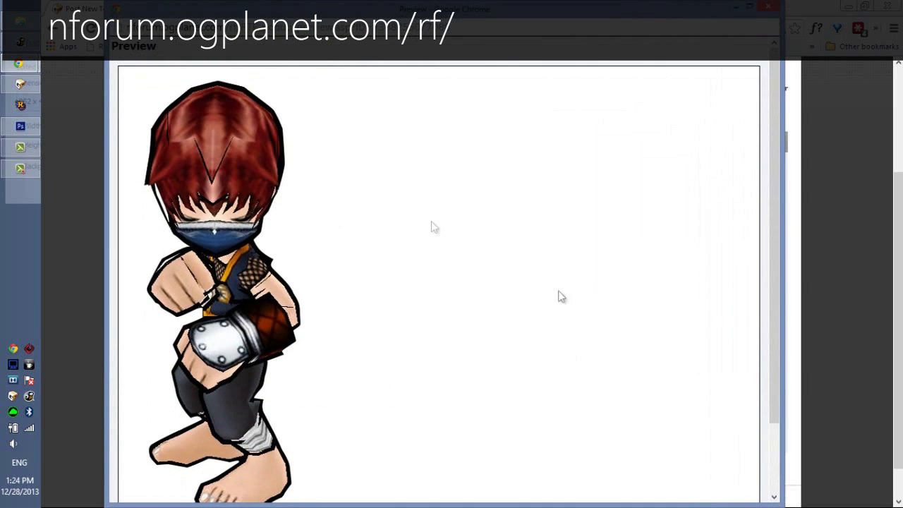
{"action": "scroll", "coordinate": [405, 213], "scroll_direction": "down", "scroll_amount": 3}
{"action": "scroll", "coordinate": [406, 212], "scroll_direction": "up", "scroll_amount": 3}
{"action": "scroll", "coordinate": [407, 213], "scroll_direction": "down", "scroll_amount": 3}
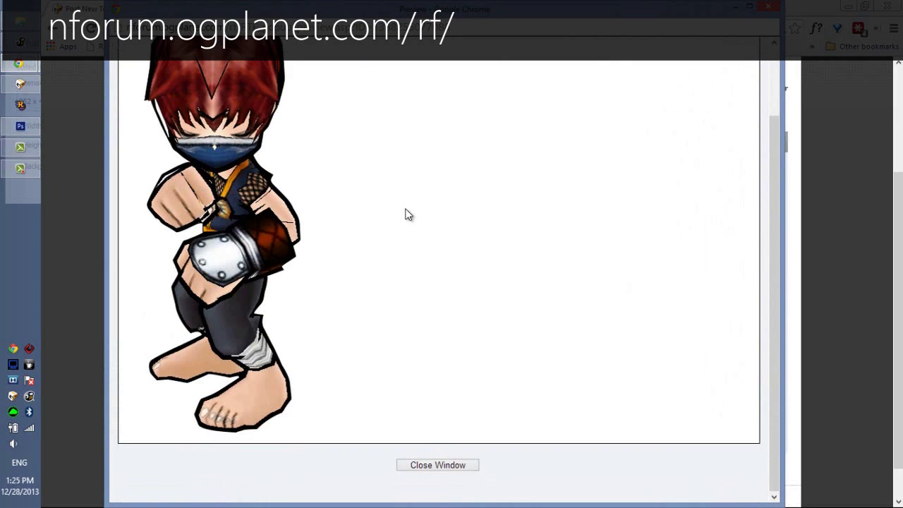
{"action": "scroll", "coordinate": [406, 213], "scroll_direction": "up", "scroll_amount": 3}
{"action": "scroll", "coordinate": [393, 242], "scroll_direction": "down", "scroll_amount": 3}
{"action": "scroll", "coordinate": [394, 242], "scroll_direction": "up", "scroll_amount": 3}
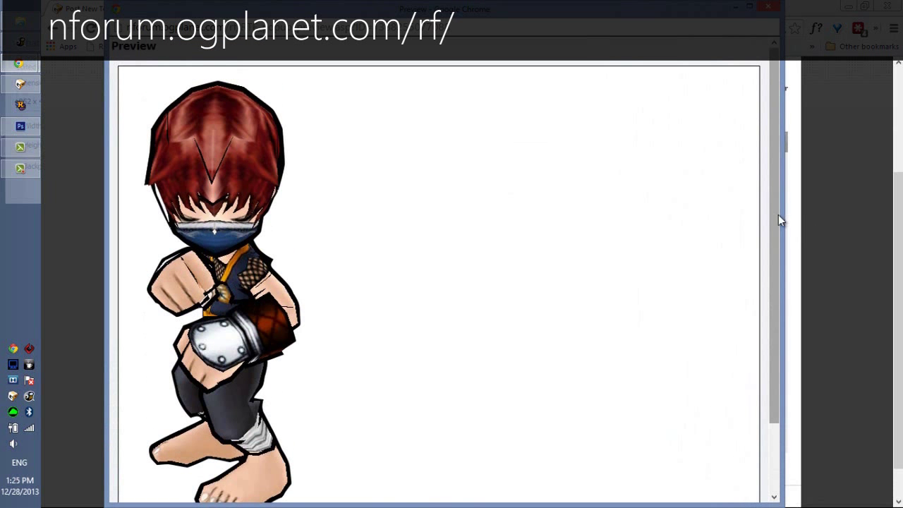
{"action": "left_click_drag", "start_coordinate": [779, 218], "coordinate": [778, 246]}
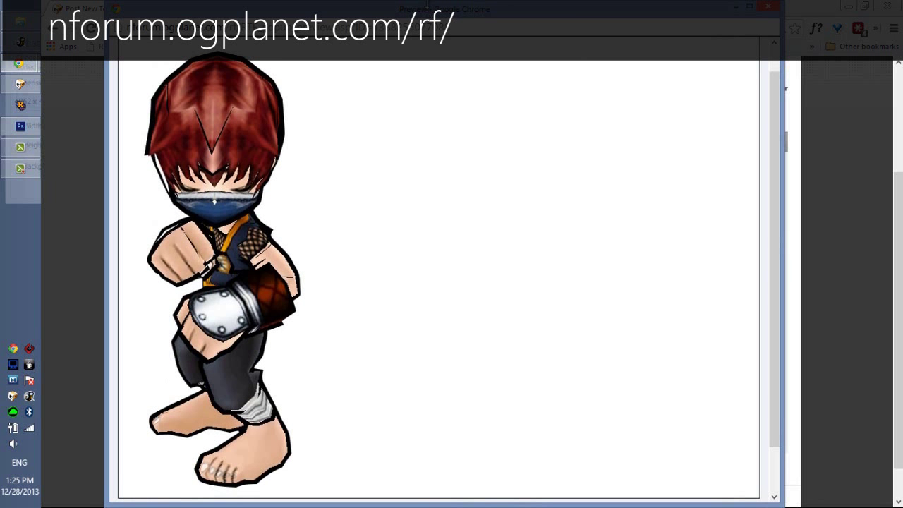
{"action": "left_click_drag", "start_coordinate": [428, 3], "coordinate": [428, 12]}
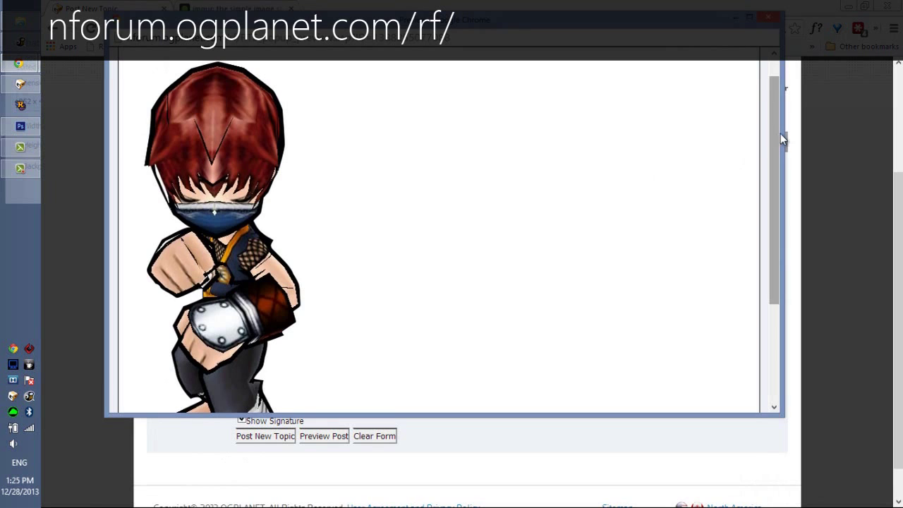
{"action": "left_click_drag", "start_coordinate": [780, 135], "coordinate": [777, 162]}
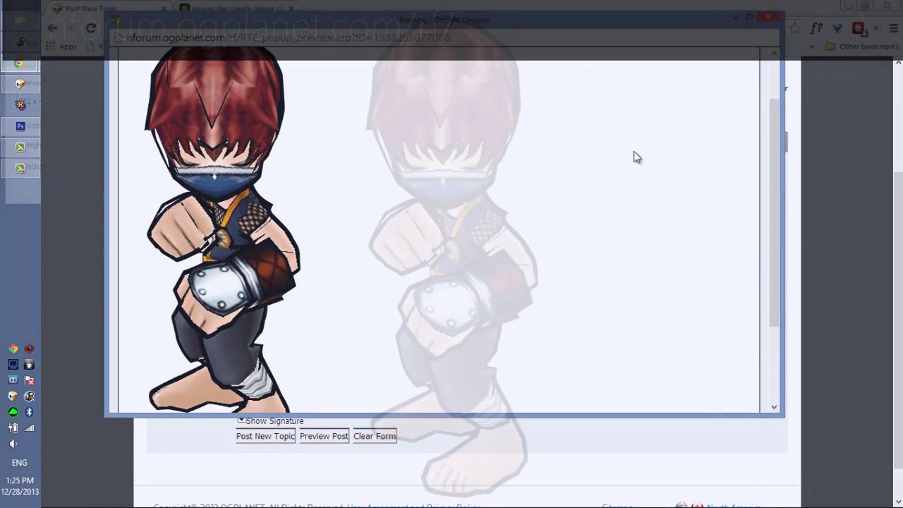